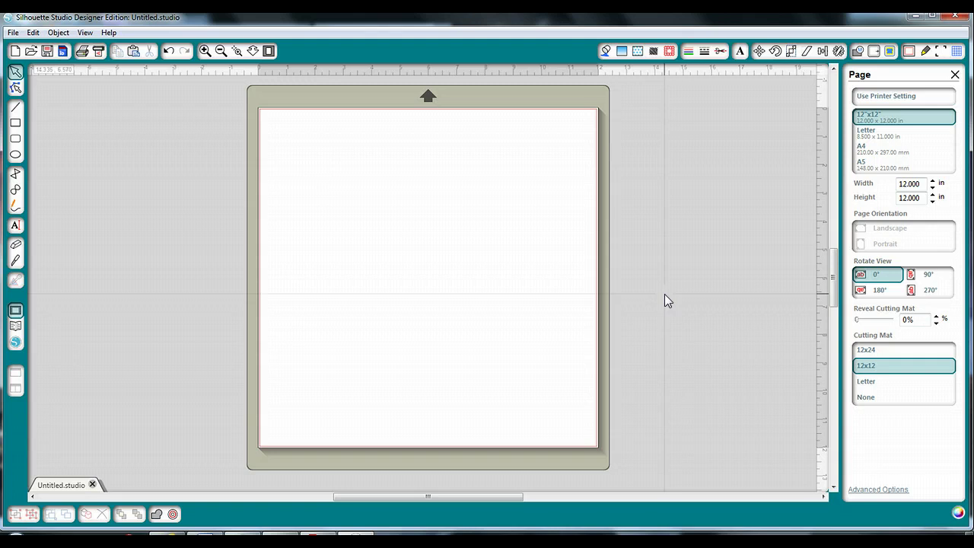
- Start a text object and, after browsing the font list, pick Brannboll Fet by typing 'Brann'
click(14, 227)
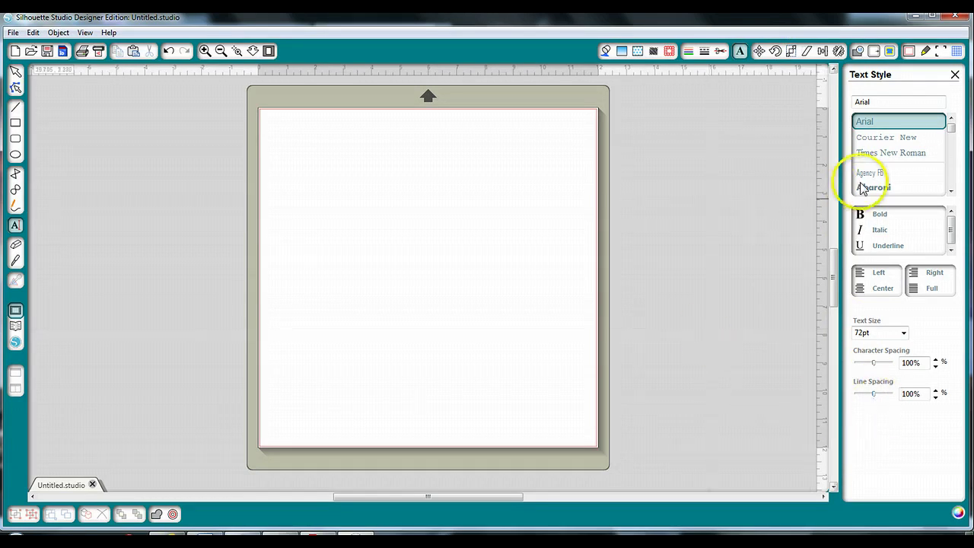
click(915, 123)
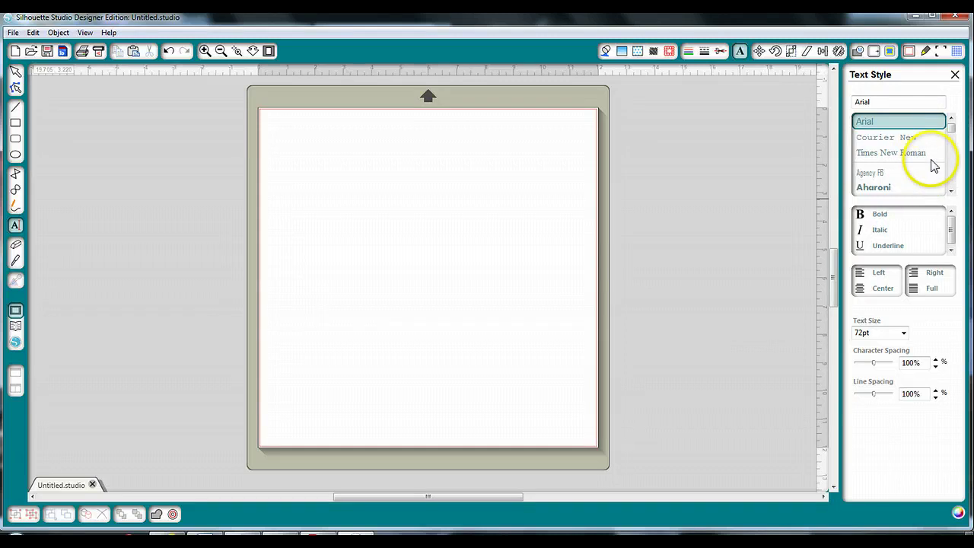
drag(953, 134, 954, 137)
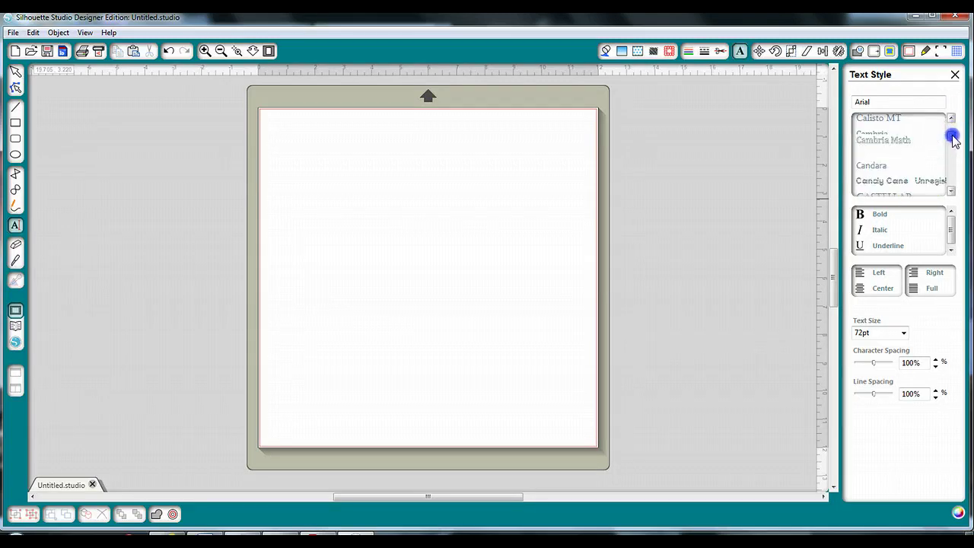
click(942, 186)
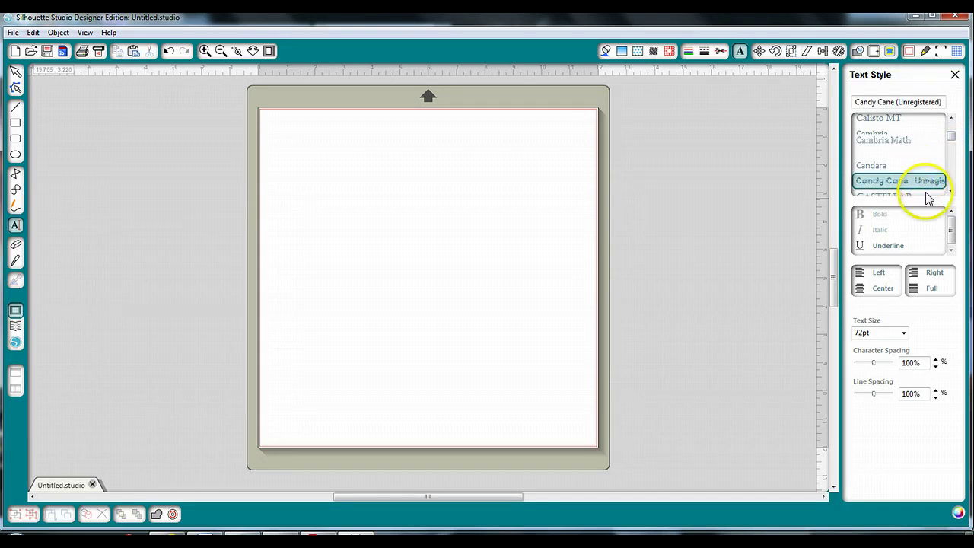
click(728, 111)
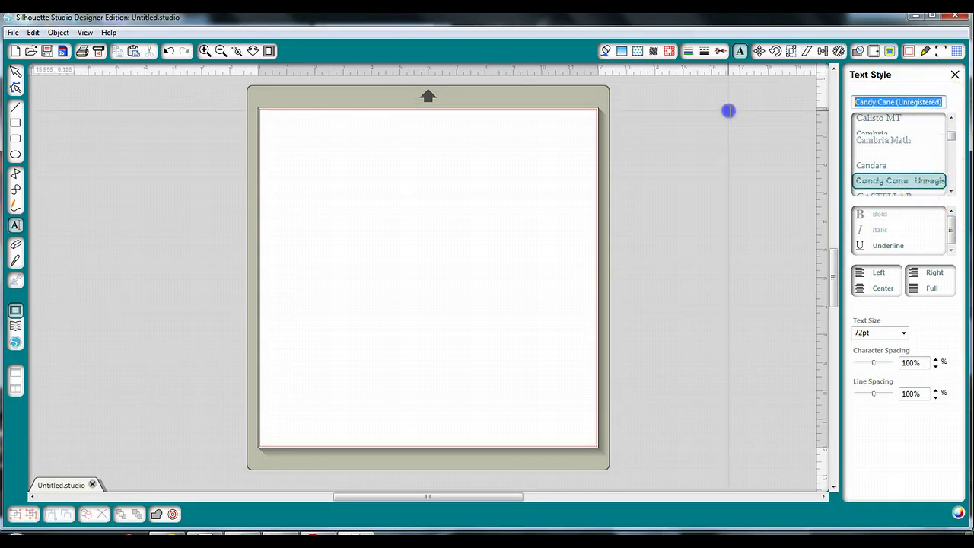
text(Br)
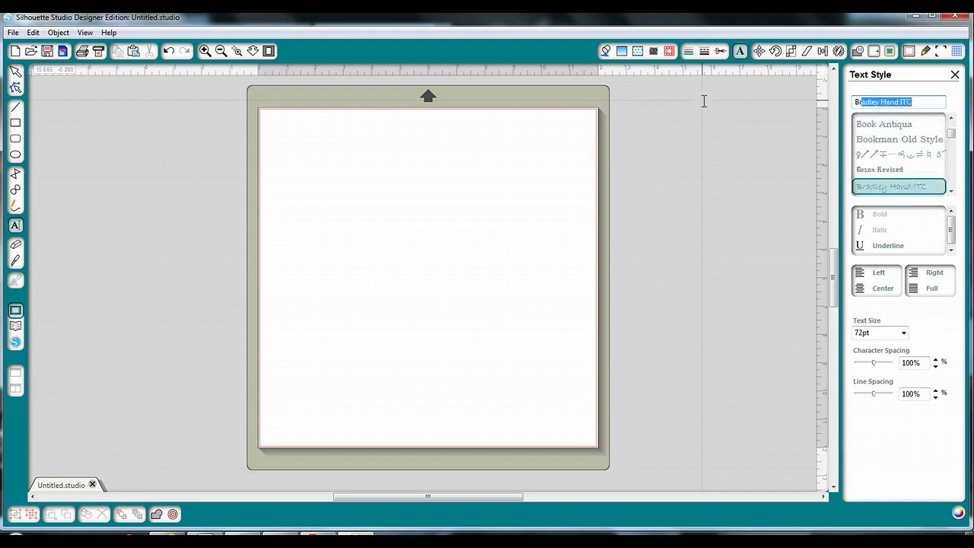
text(annboll Fet)
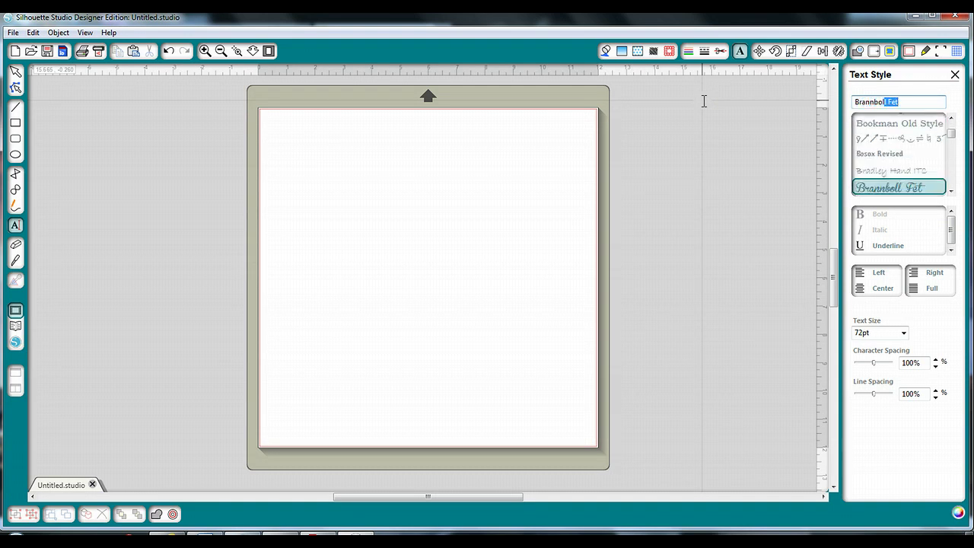
click(929, 102)
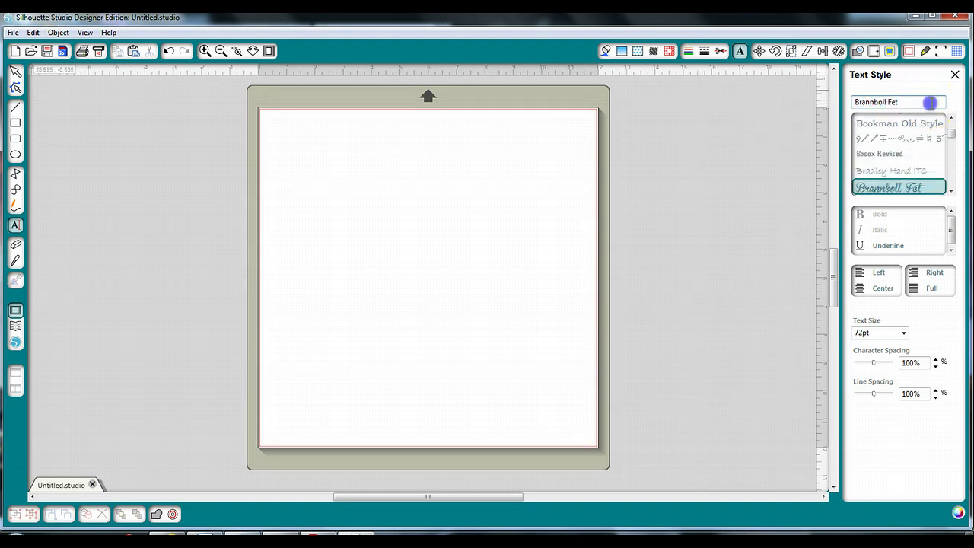
- Type 'Noah' on the mat, then add, remove and re-add an underscore swash tail
click(375, 198)
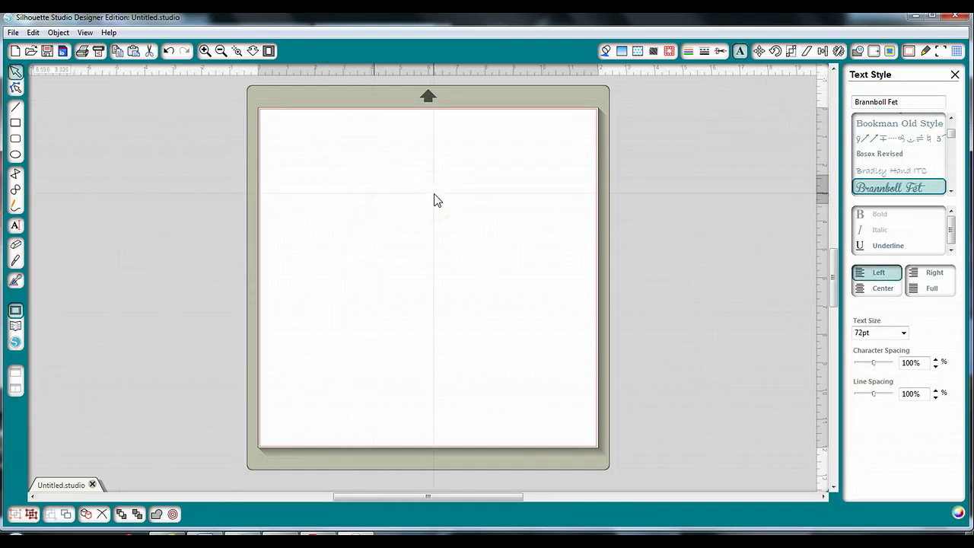
text(Noah)
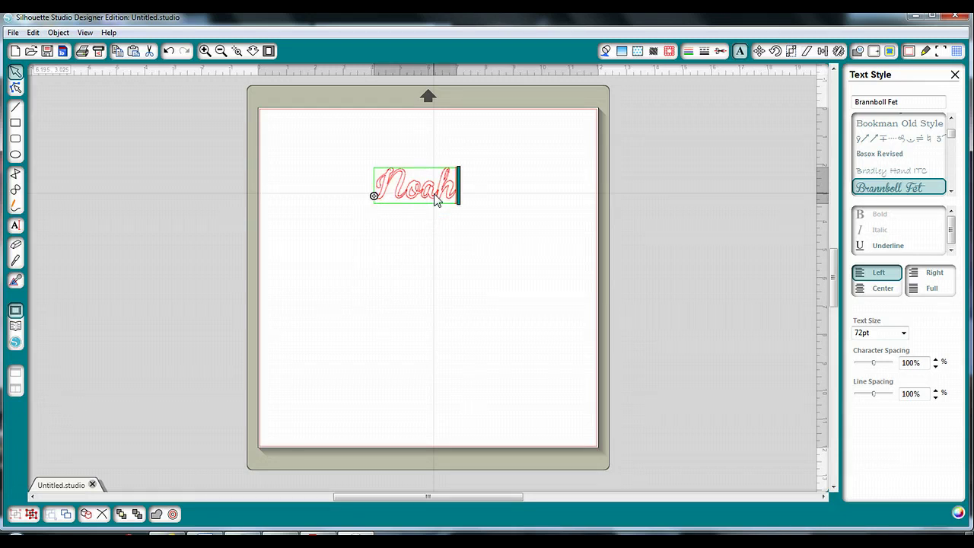
text(_)
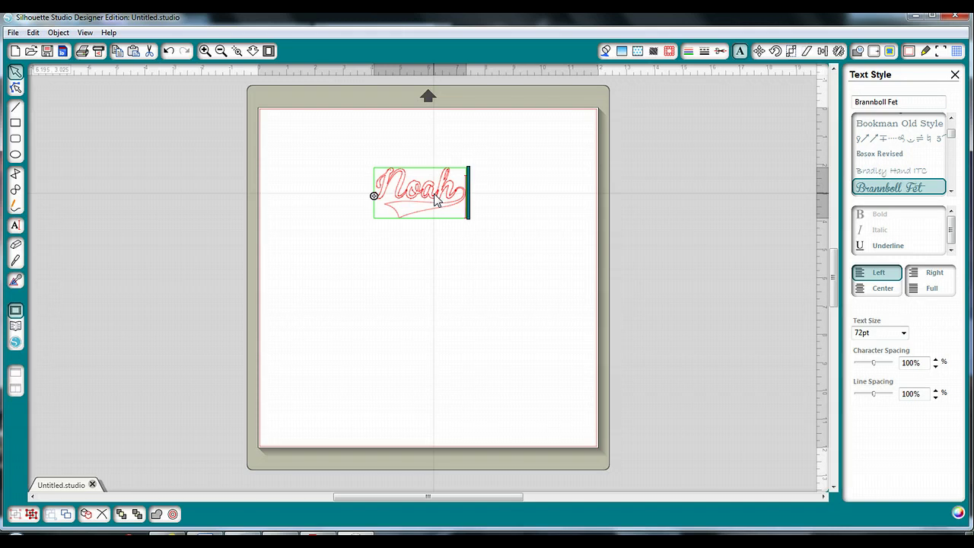
key(BackSpace)
text(_)
- Close Silhouette Studio without saving the design
mouse_move(317, 539)
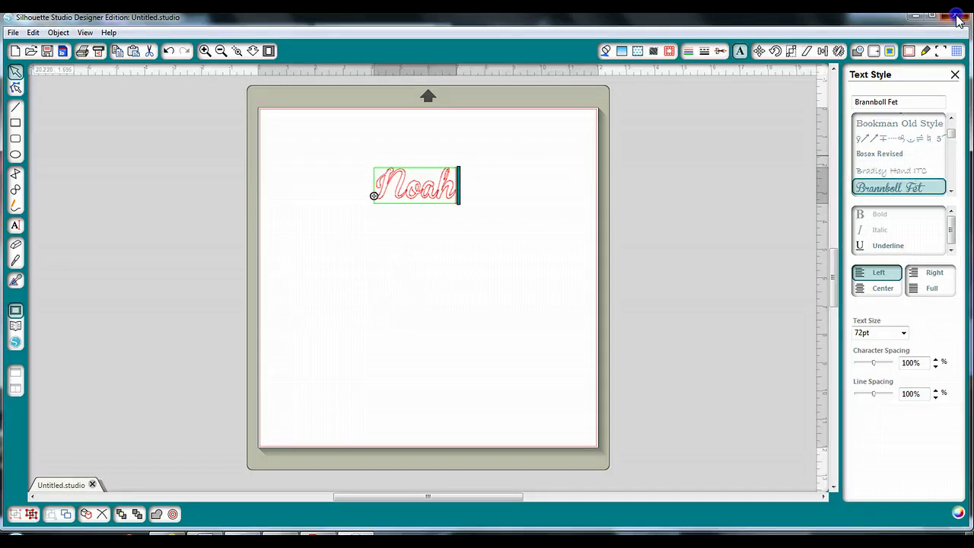
click(959, 18)
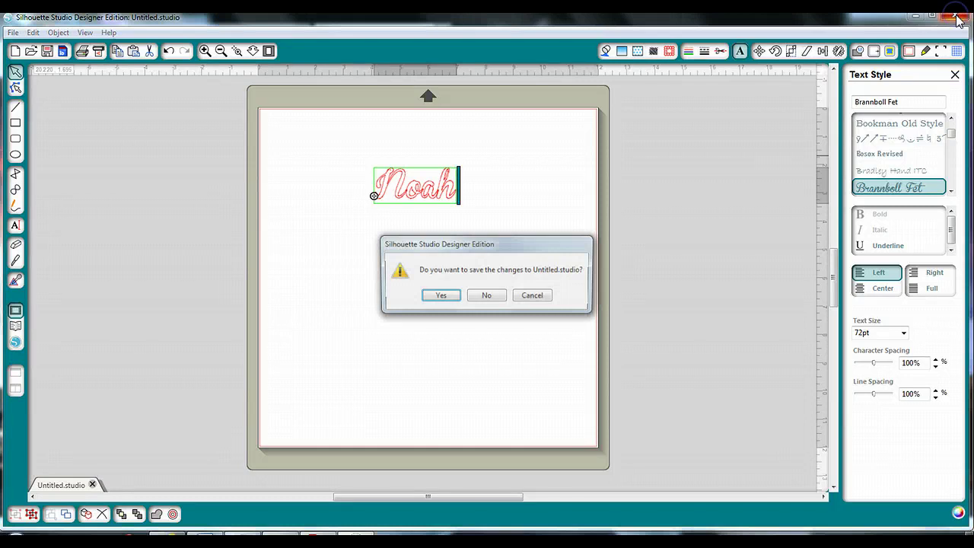
click(489, 297)
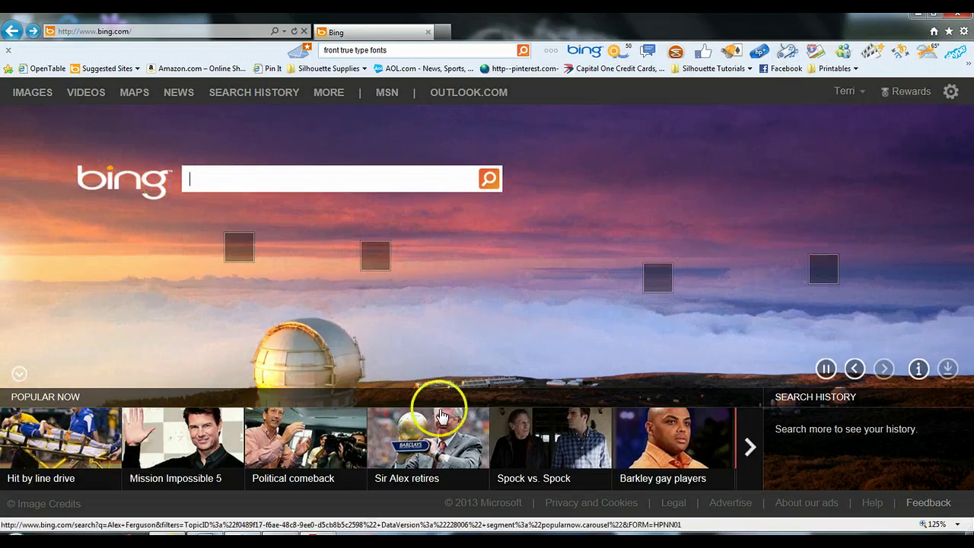
- Search Bing for 'free truetype fonts' using the autocomplete suggestion
text(f)
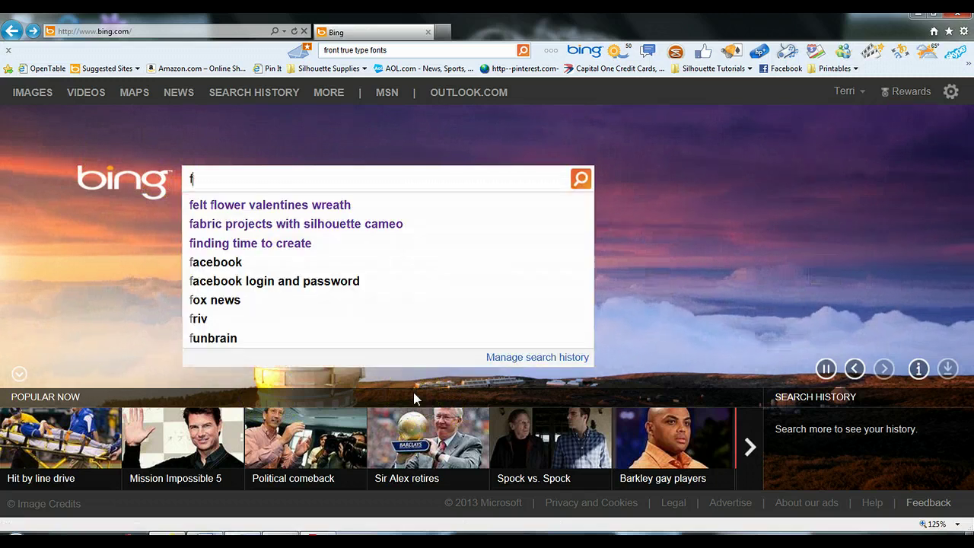
text(ree true t)
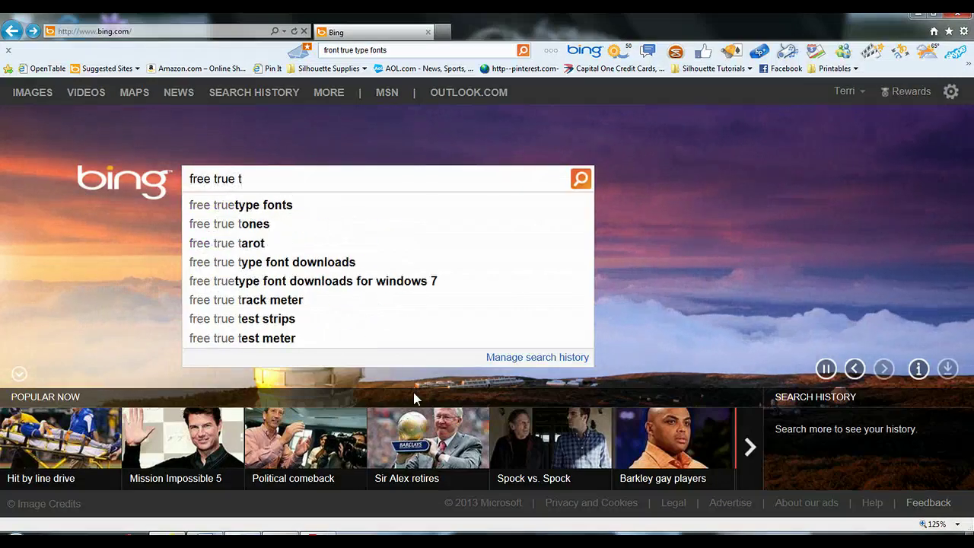
key(Down)
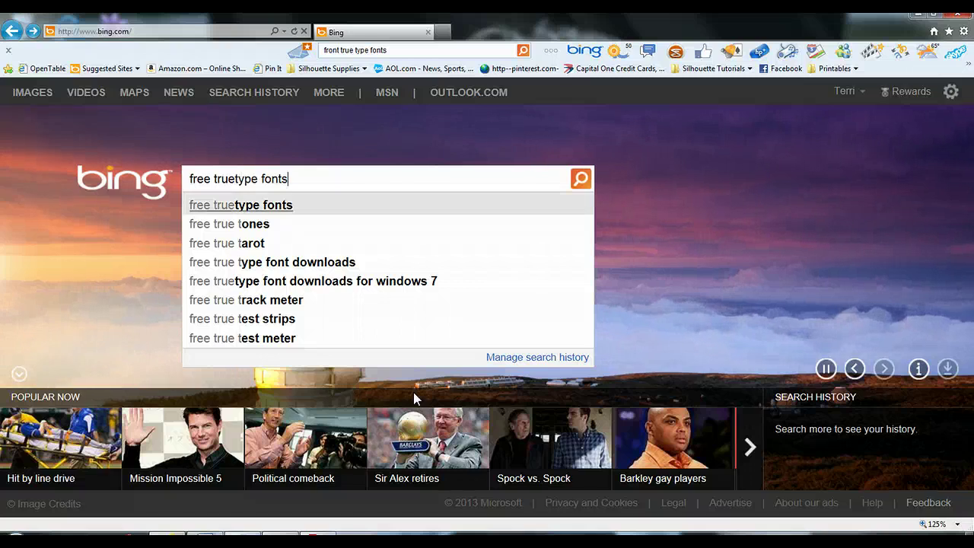
key(Return)
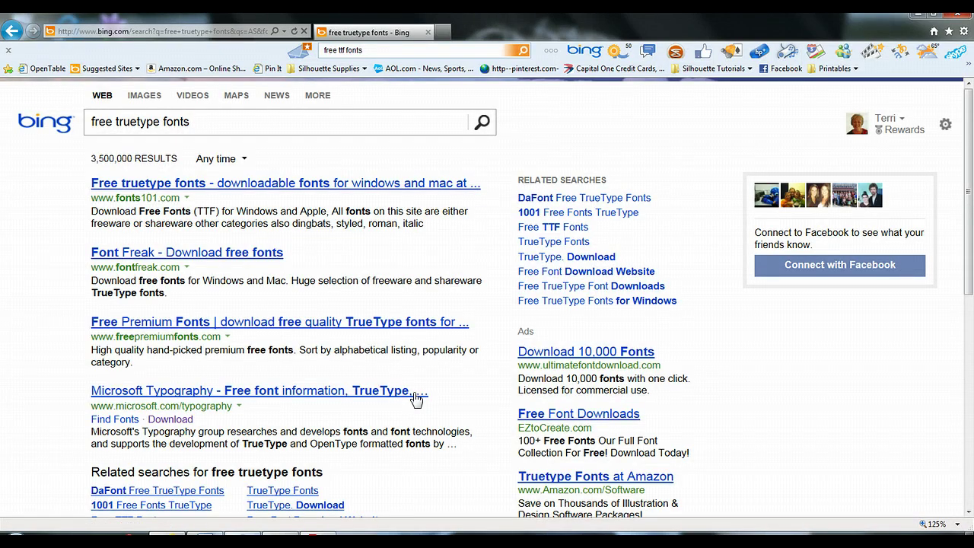
- Scroll the results and switch to the related search 'DaFont Free TrueType Fonts'
scroll(178, 293, down, 3)
scroll(177, 291, down, 7)
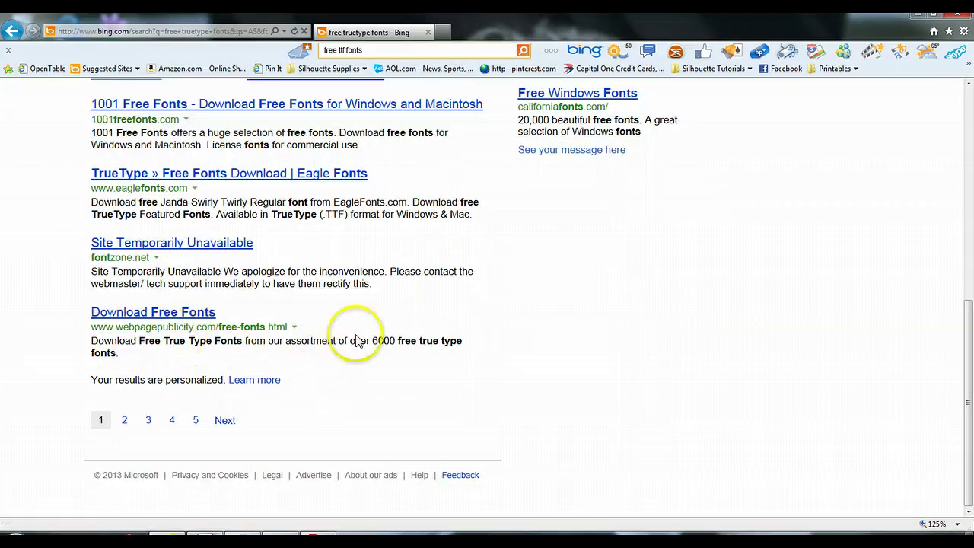
scroll(363, 347, up, 9)
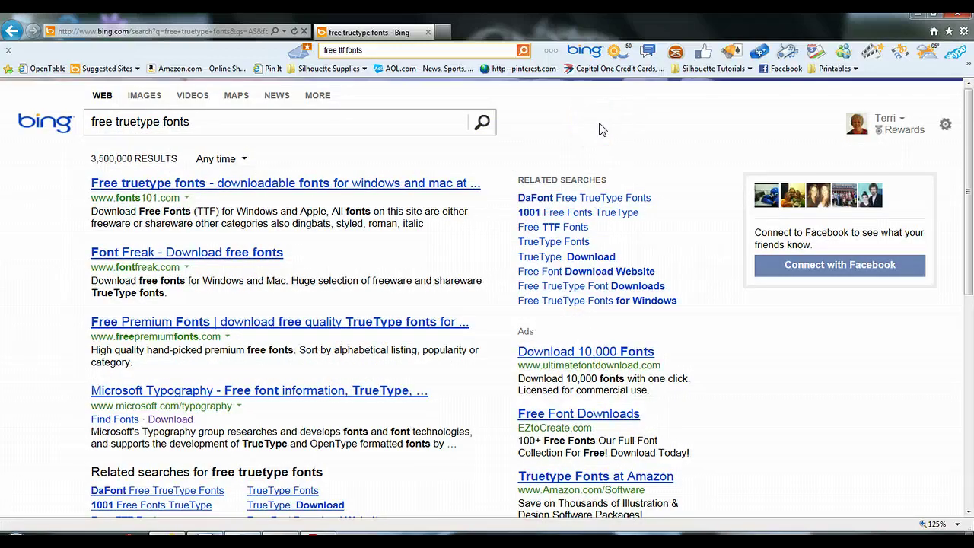
click(602, 130)
click(644, 202)
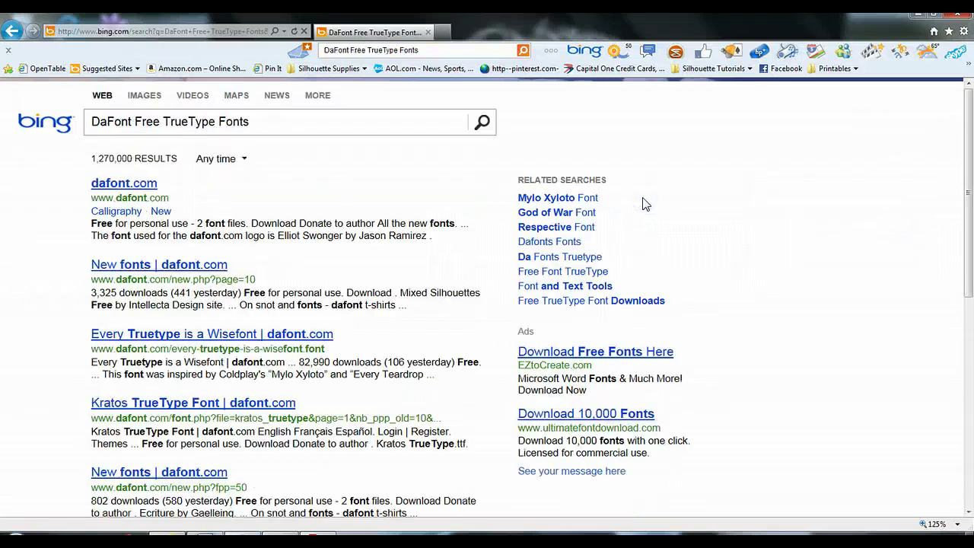
- Go to dafont.com from the results and scroll through its home page
click(102, 190)
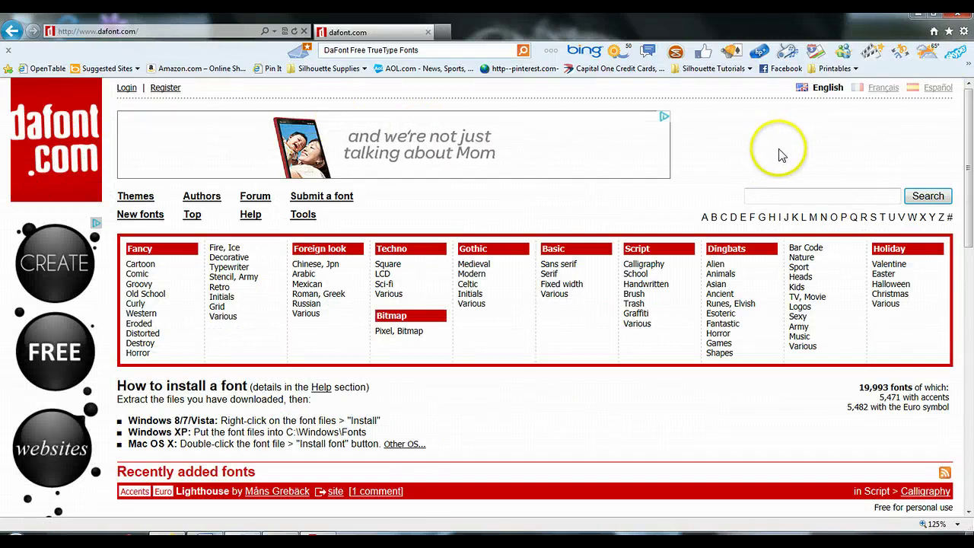
scroll(782, 155, down, 5)
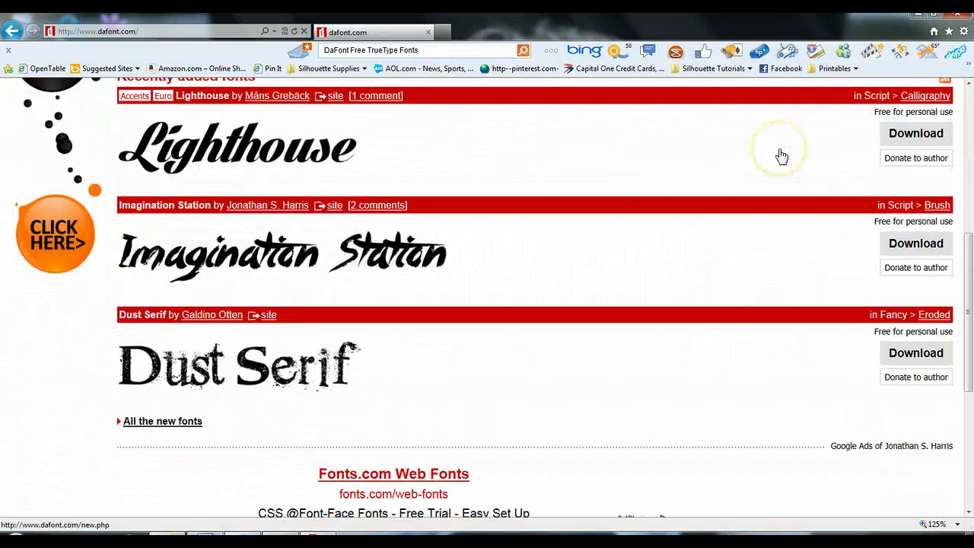
scroll(409, 155, down, 4)
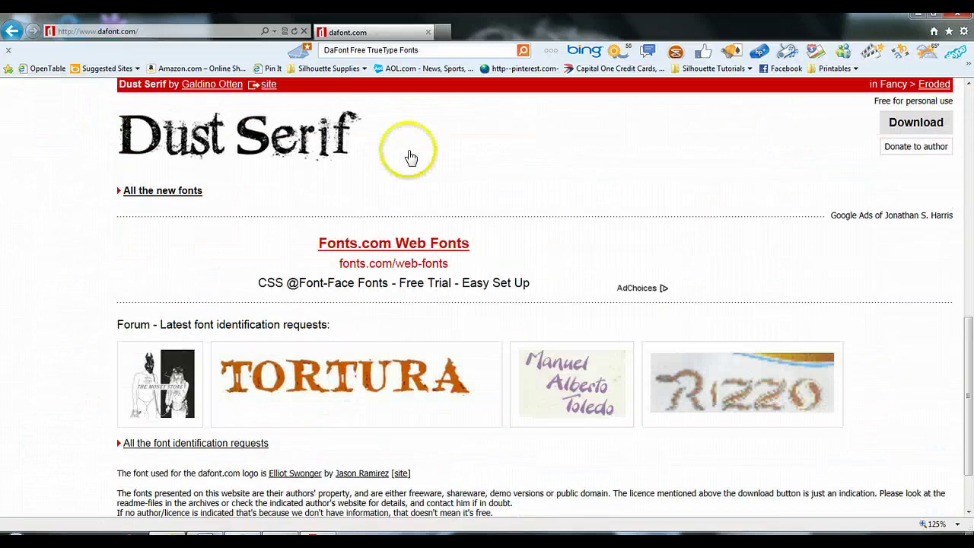
scroll(405, 175, up, 4)
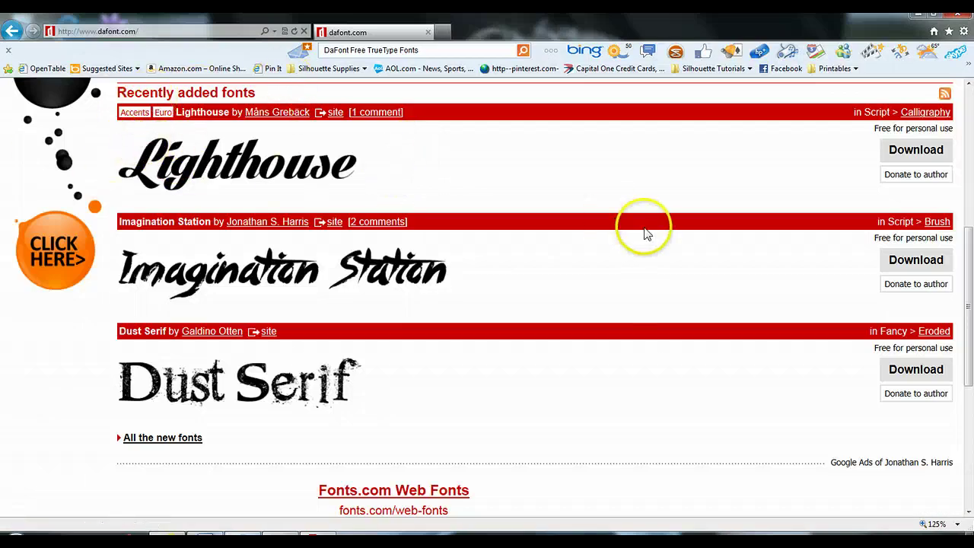
scroll(644, 229, up, 5)
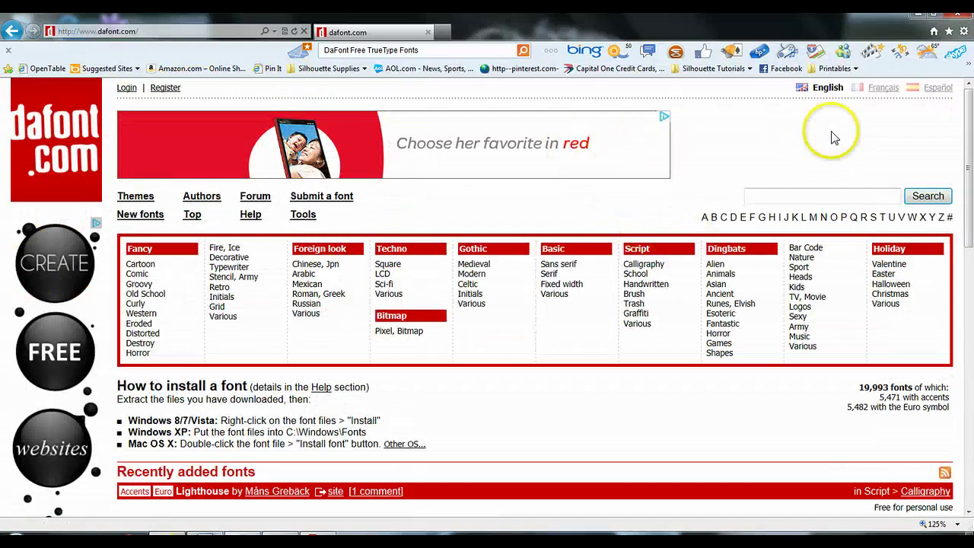
- Search DaFont for 'brannboll' using the suggested search term
click(782, 195)
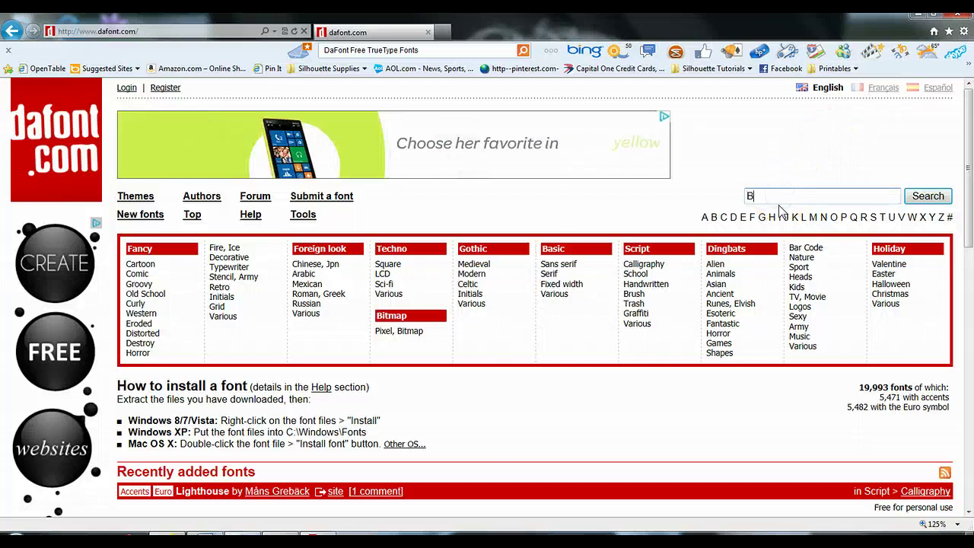
text(Brann)
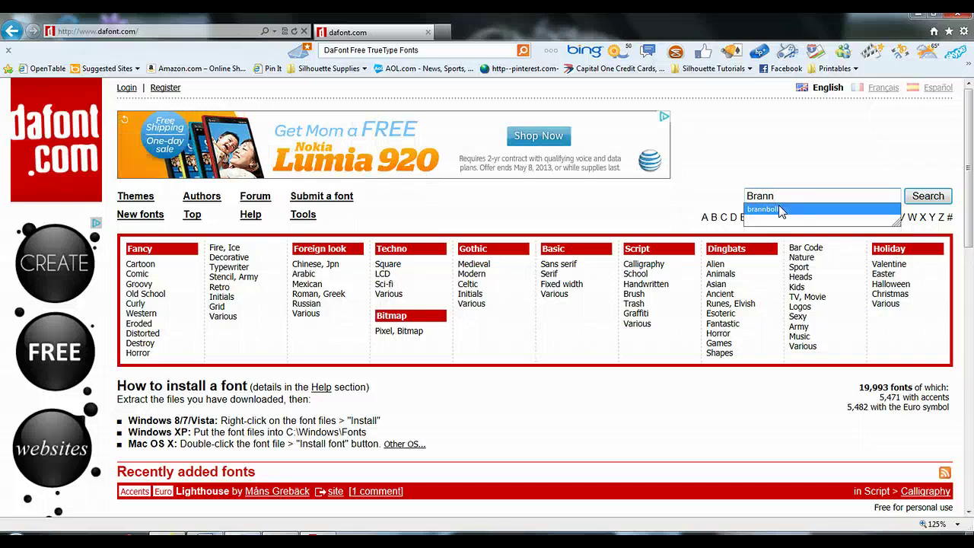
click(781, 211)
click(940, 198)
scroll(480, 326, down, 3)
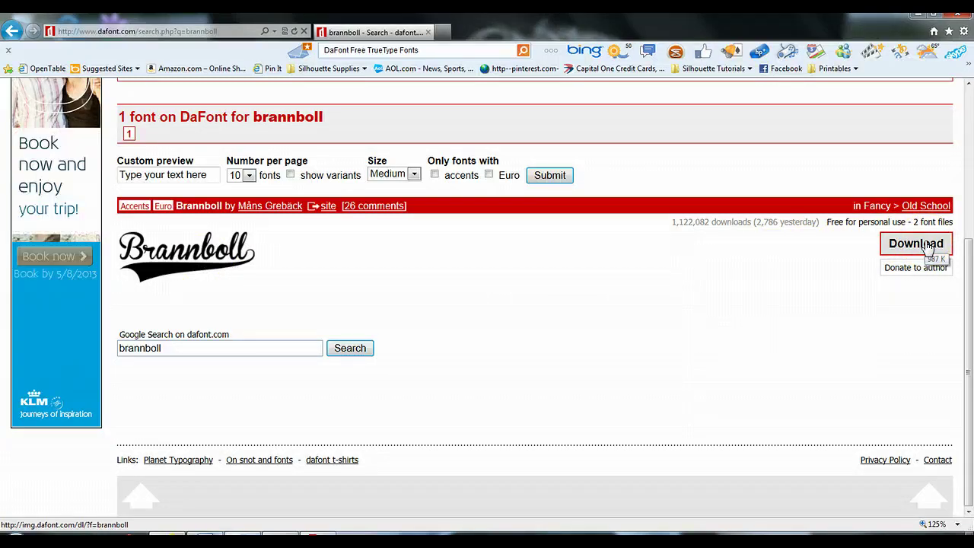
- Download the Brannboll font and open brannboll.zip from the download bar
click(851, 222)
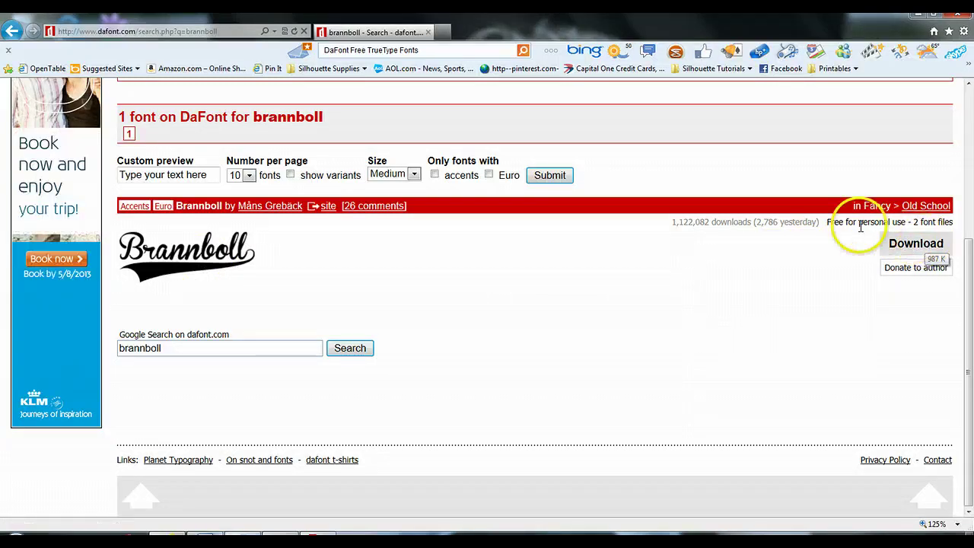
click(942, 245)
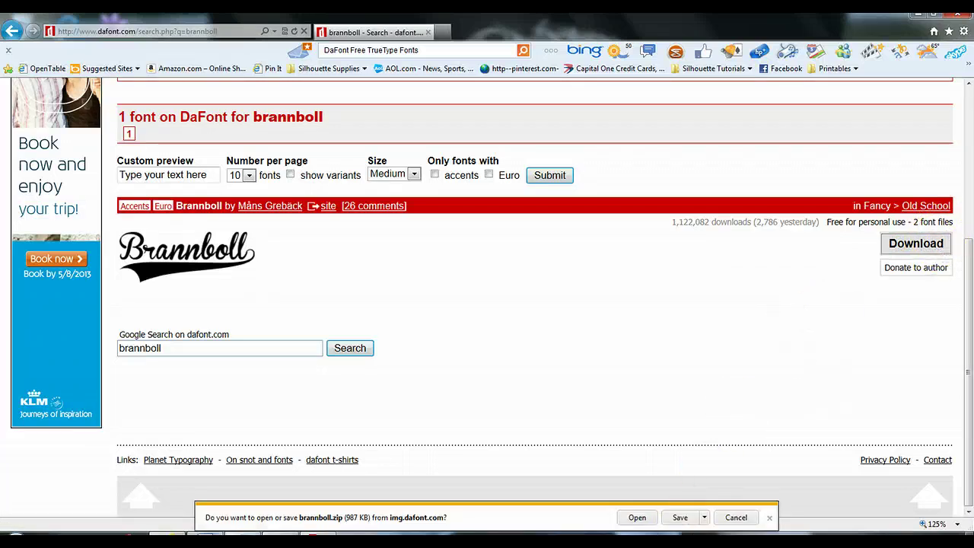
click(628, 523)
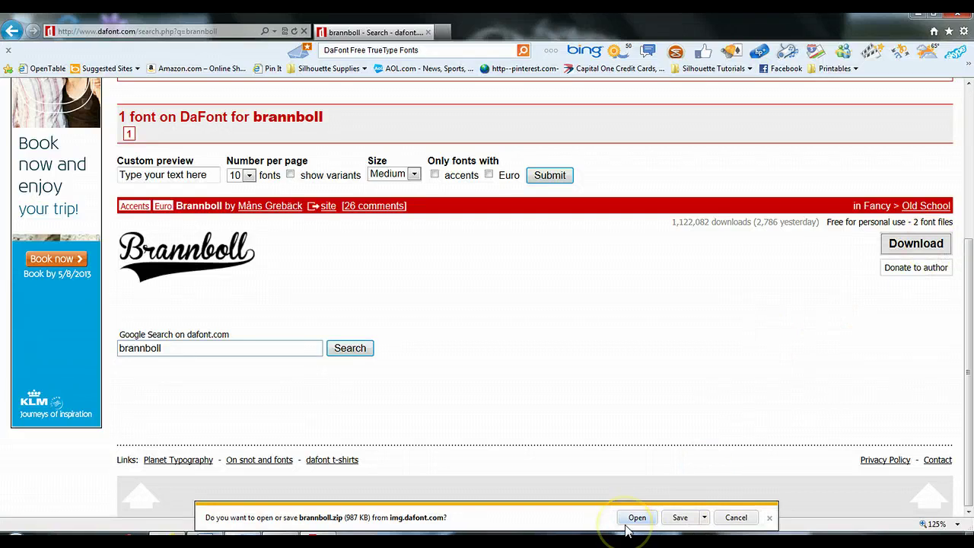
click(637, 521)
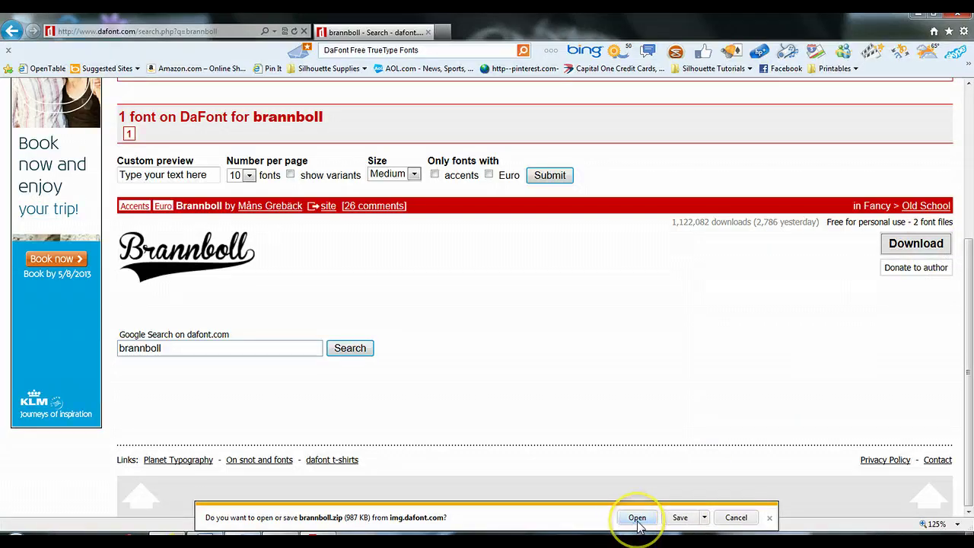
click(637, 520)
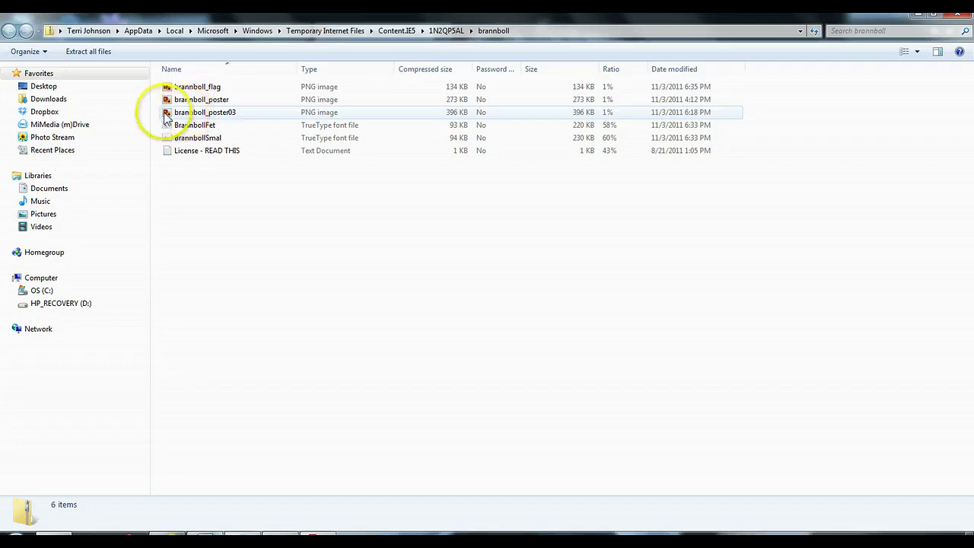
click(197, 89)
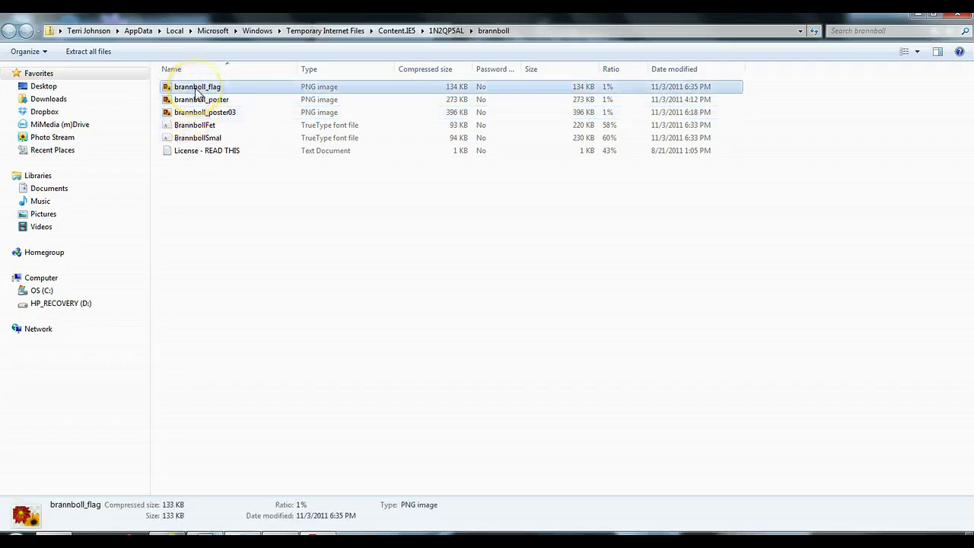
double_click(198, 91)
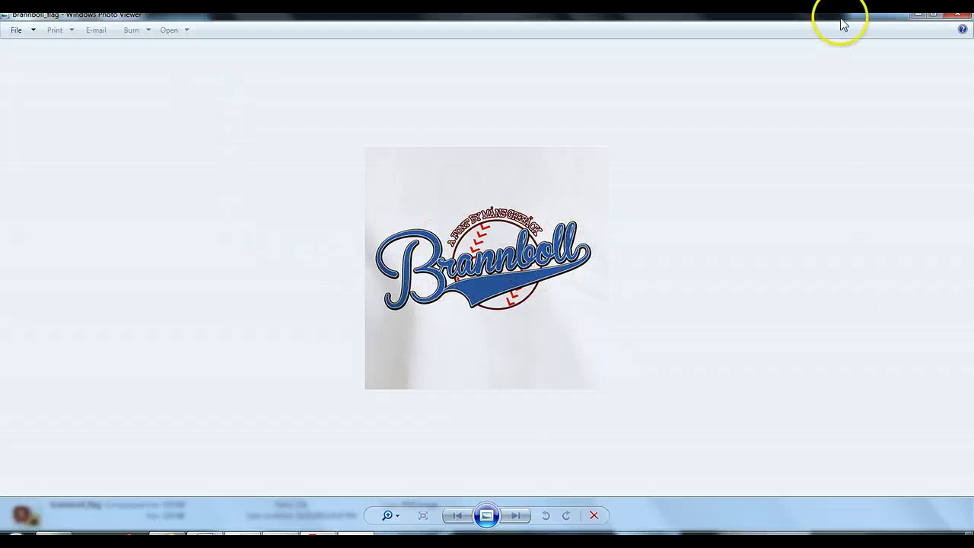
click(958, 15)
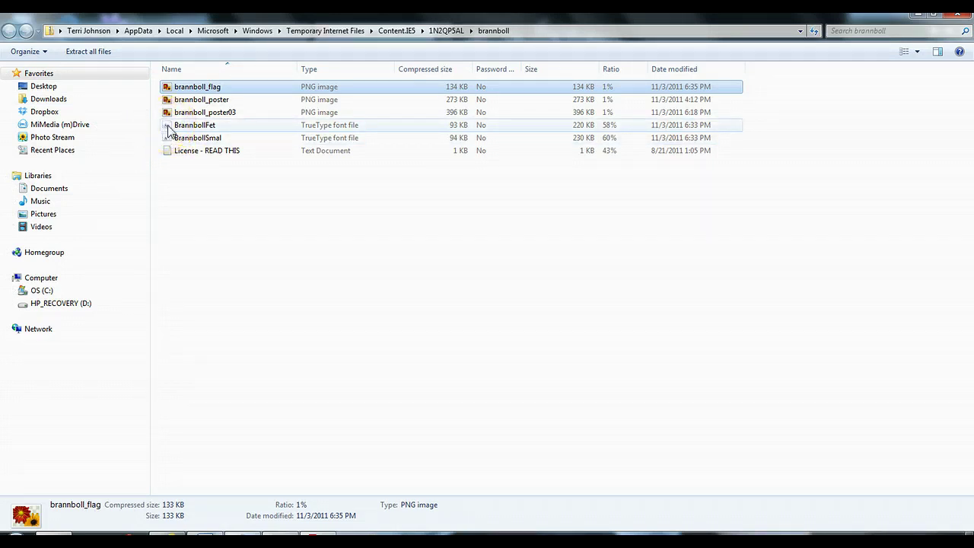
double_click(186, 126)
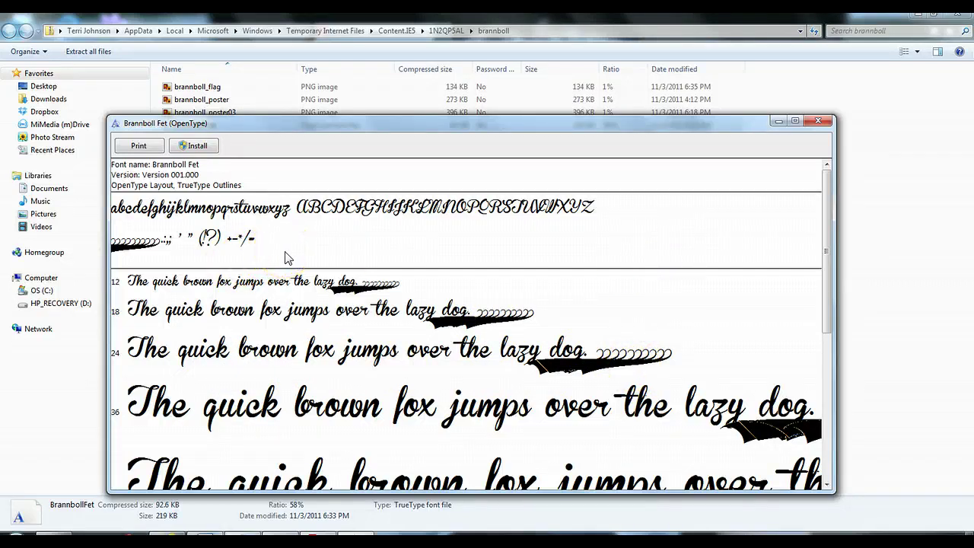
click(195, 151)
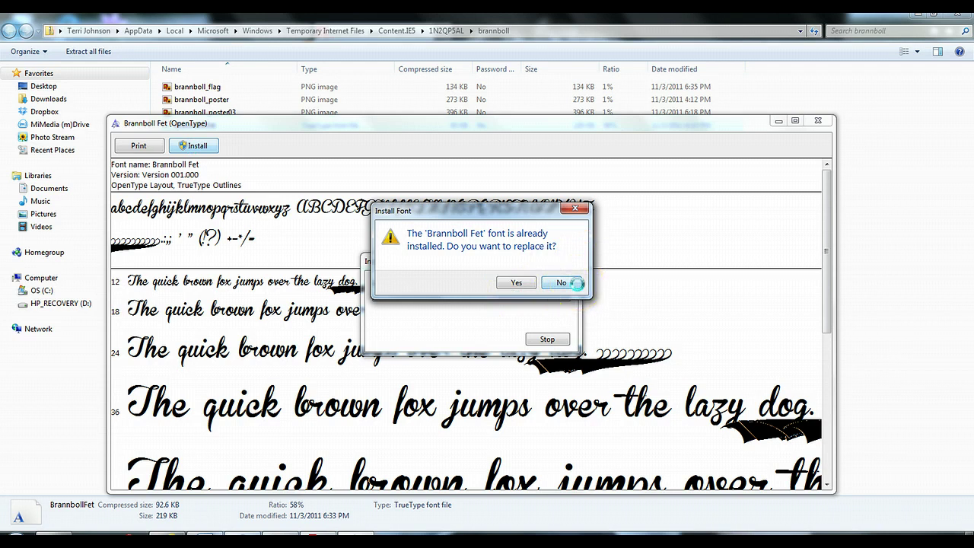
click(576, 283)
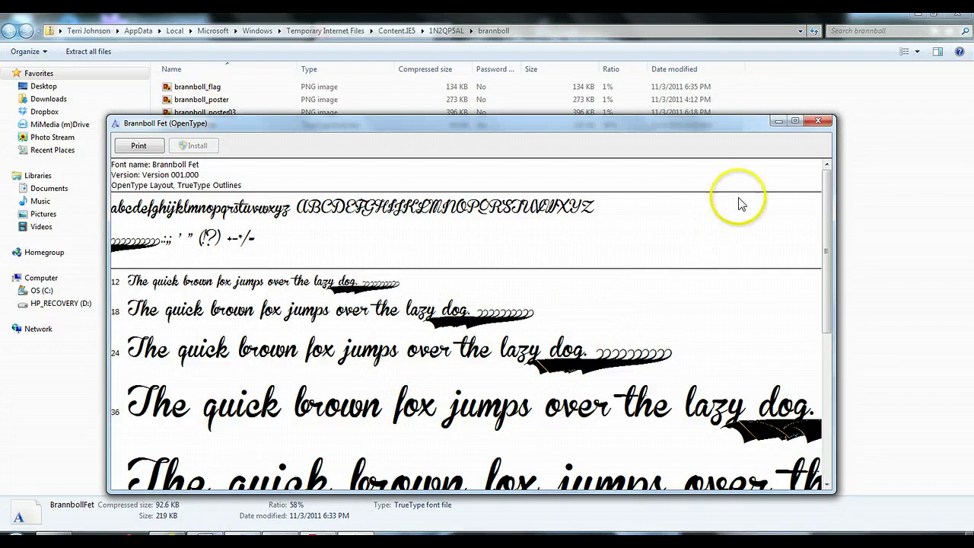
click(822, 124)
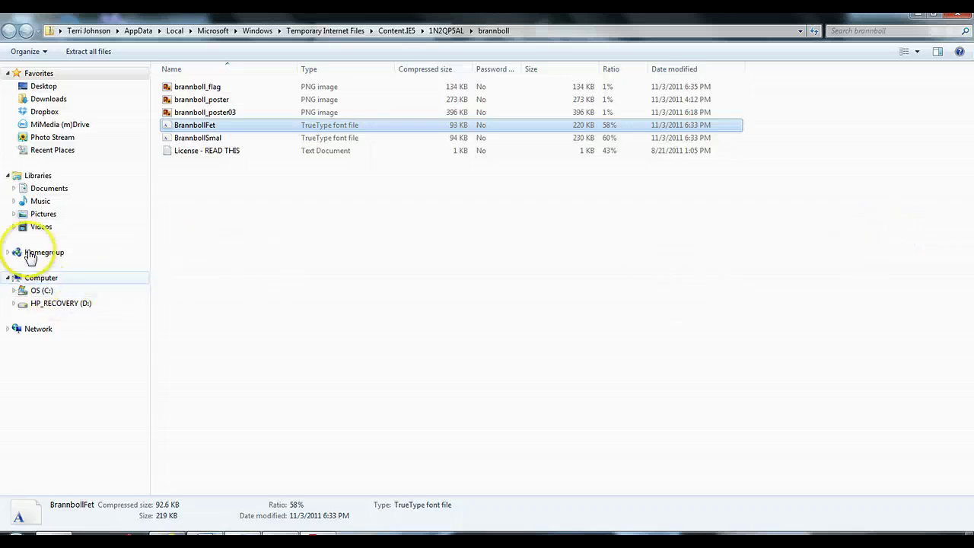
double_click(217, 145)
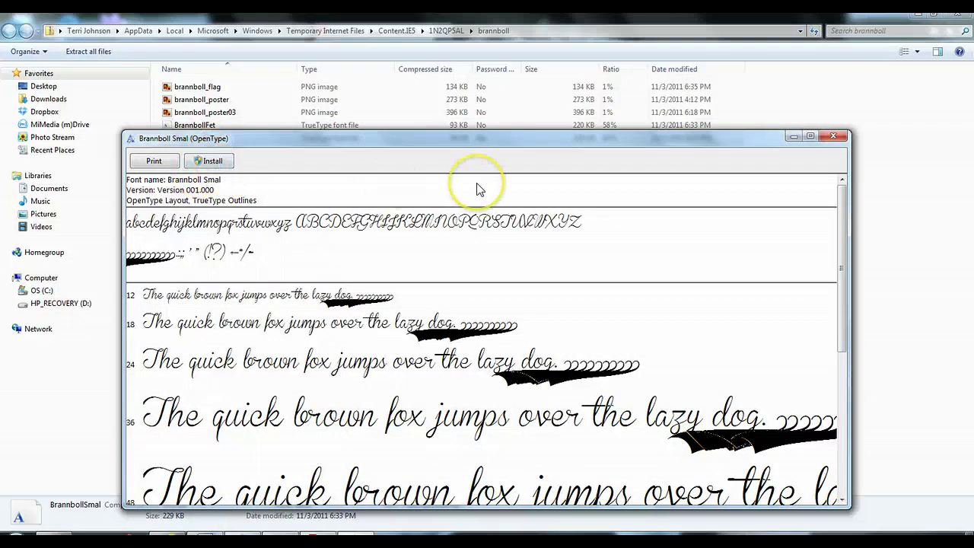
click(840, 140)
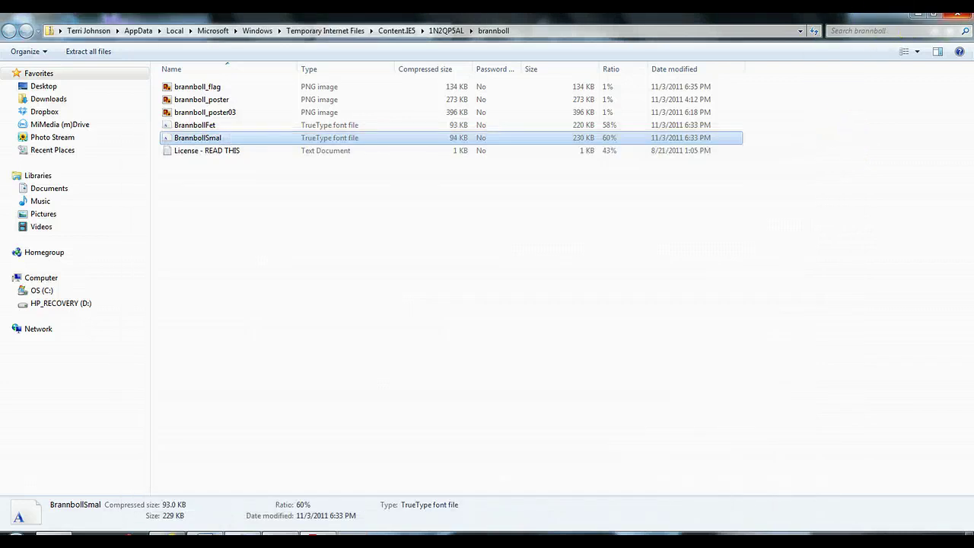
- Close the zip window and return to the dafont.com home page
key(alt+F4)
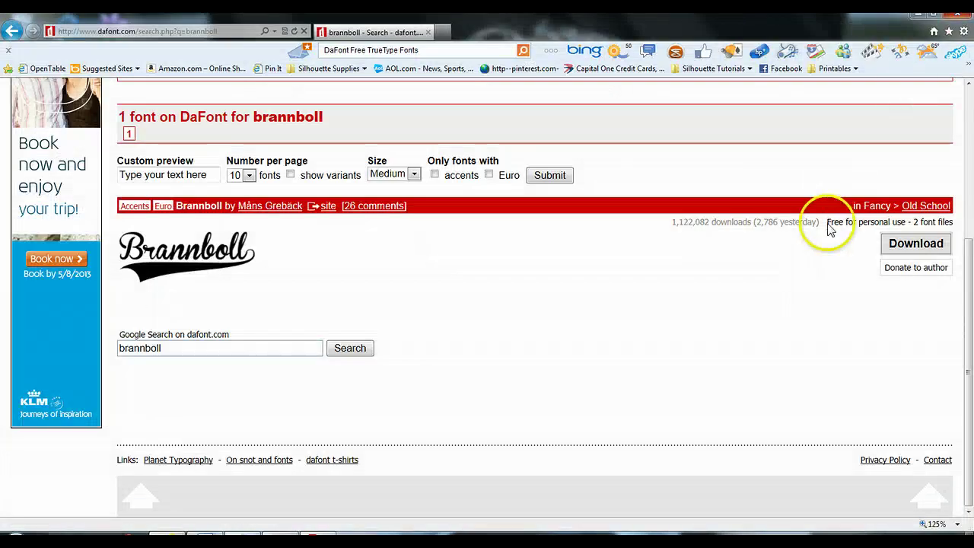
scroll(830, 224, up, 3)
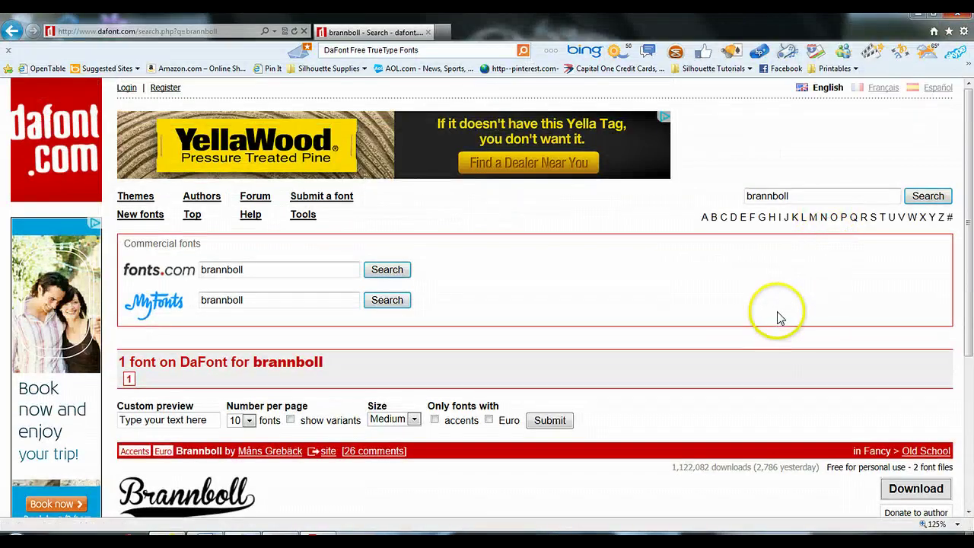
scroll(778, 311, down, 3)
scroll(777, 320, up, 3)
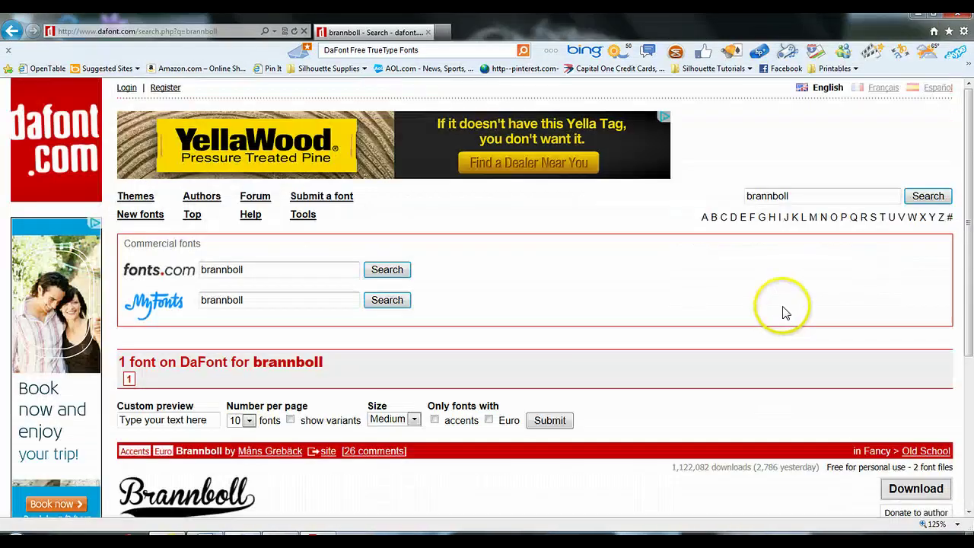
click(49, 141)
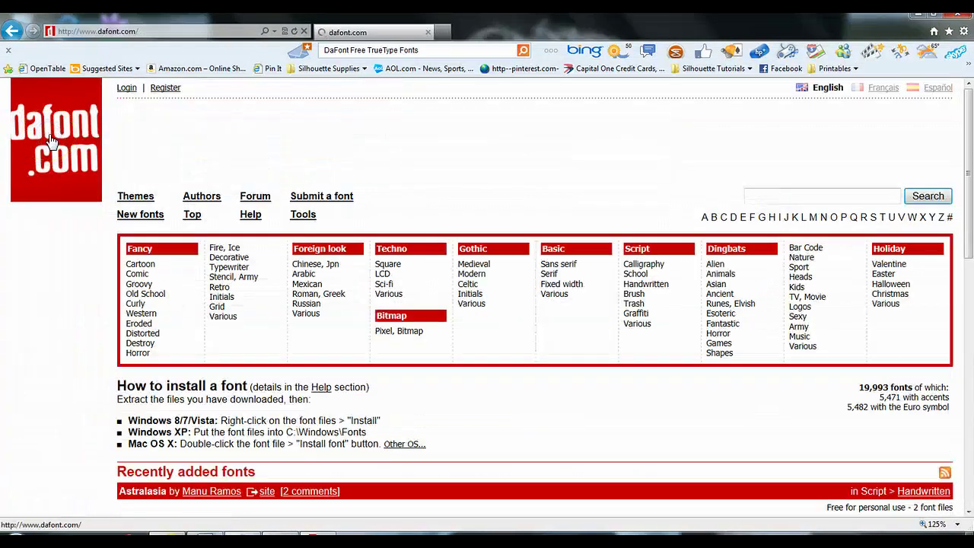
- Browse the Dingbats Nature category, then download and open the HFF Floral Stencil zip
click(191, 214)
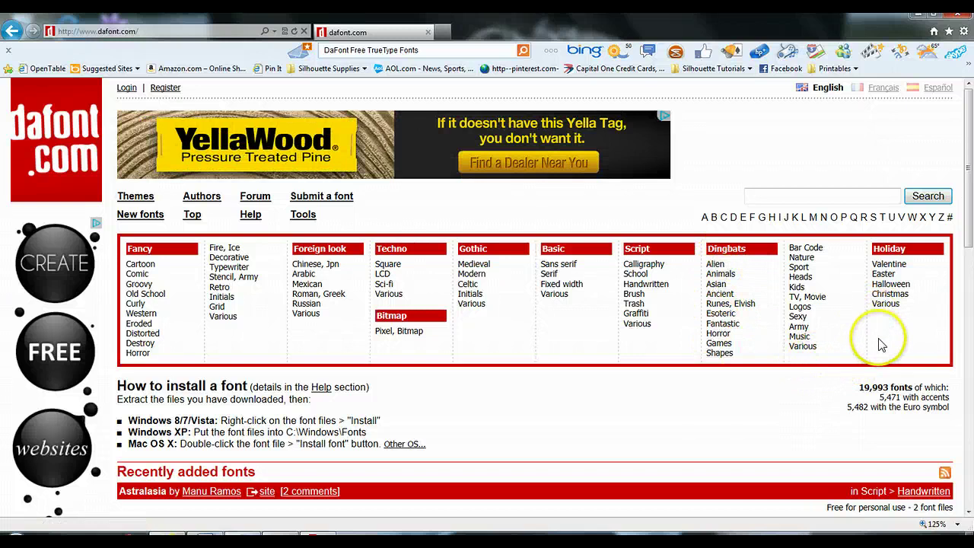
click(836, 260)
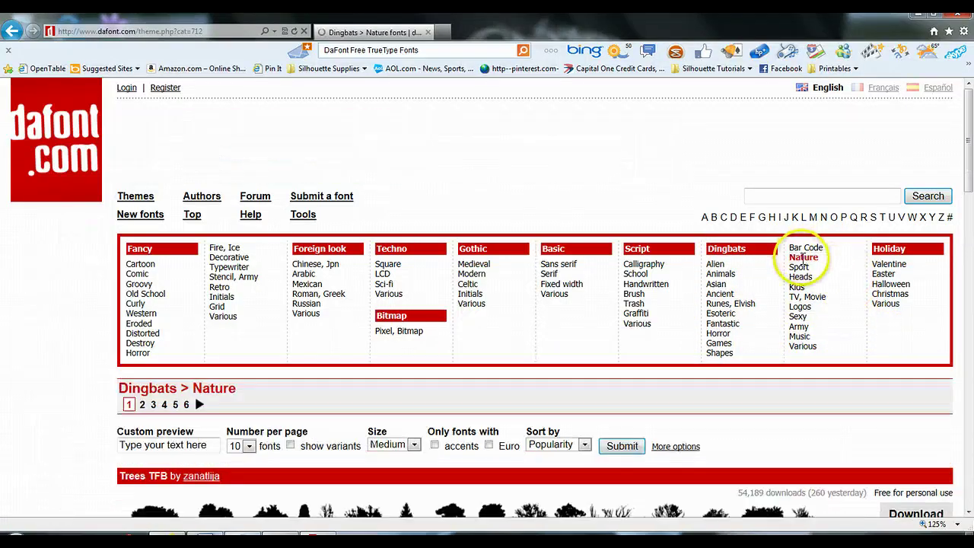
scroll(617, 305, down, 3)
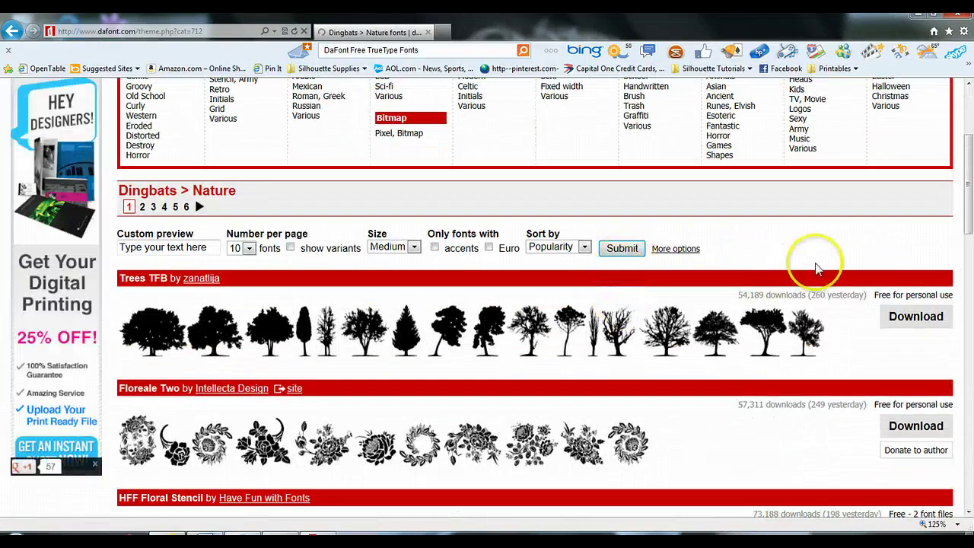
scroll(811, 258, down, 1)
scroll(813, 268, down, 3)
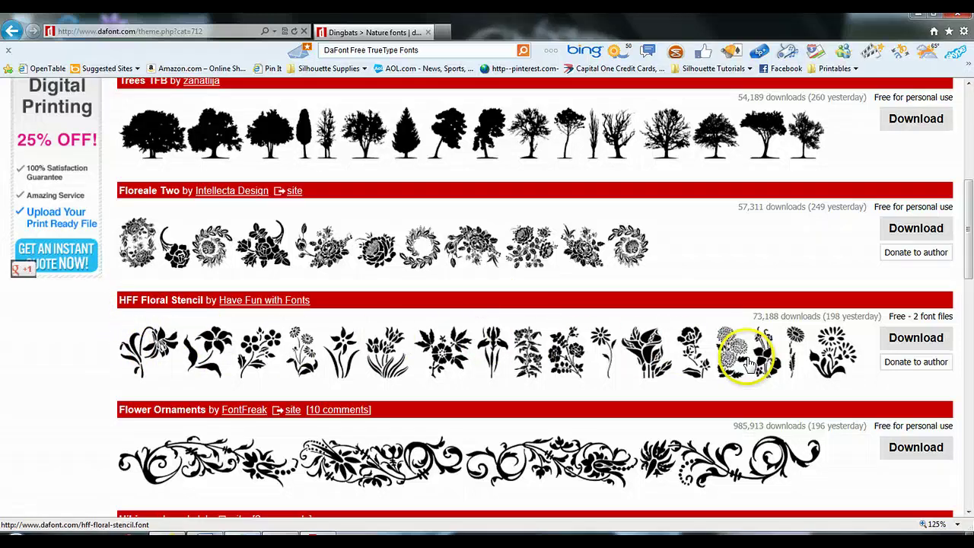
click(910, 340)
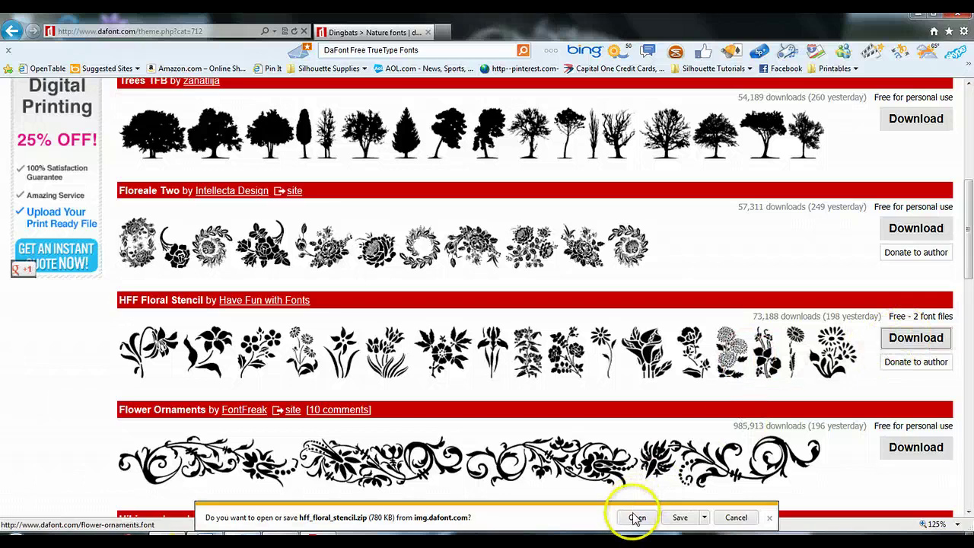
click(637, 518)
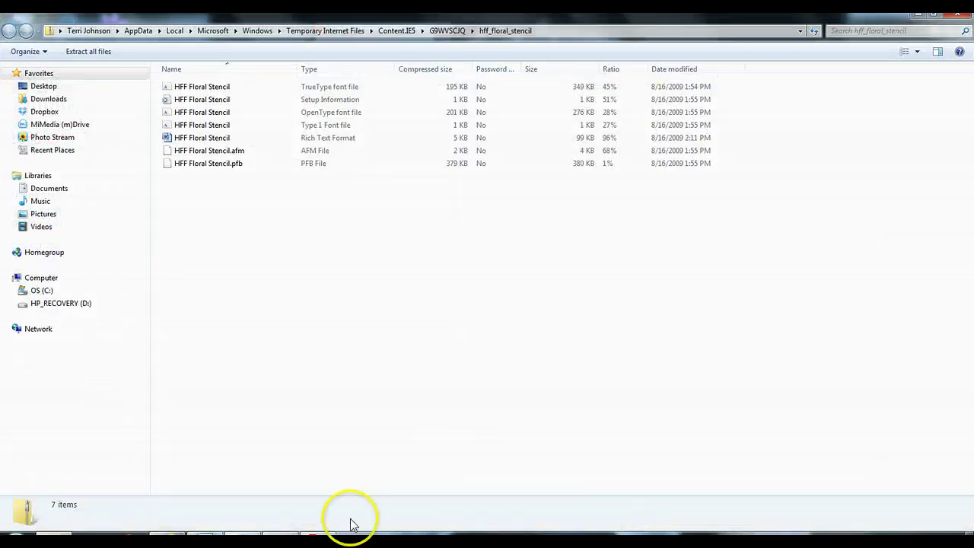
- Install the HFF Floral Stencil TrueType font from its font file
click(202, 100)
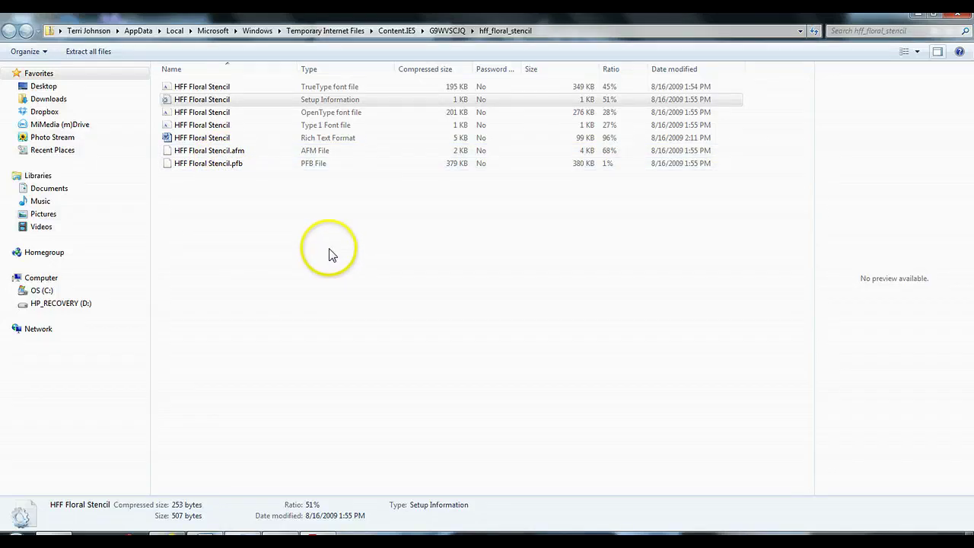
click(354, 105)
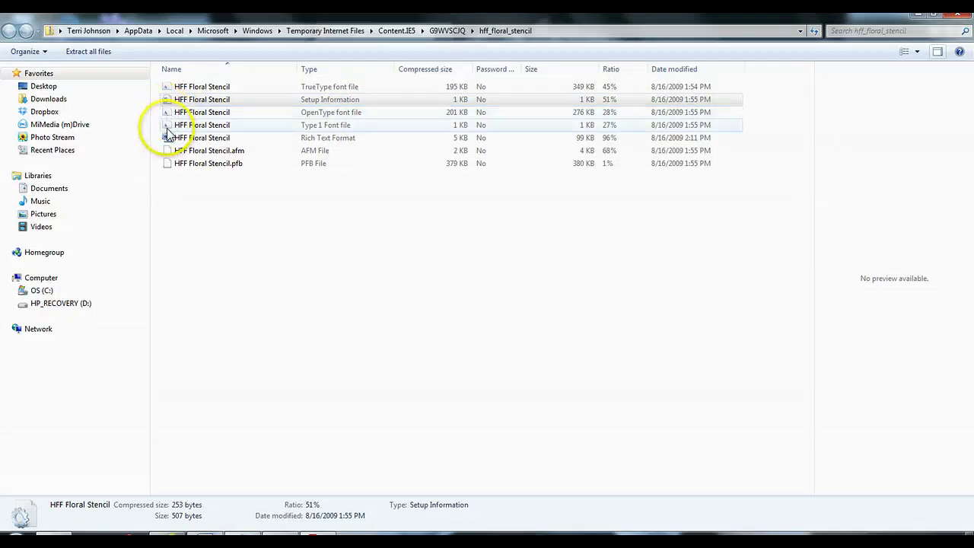
double_click(166, 86)
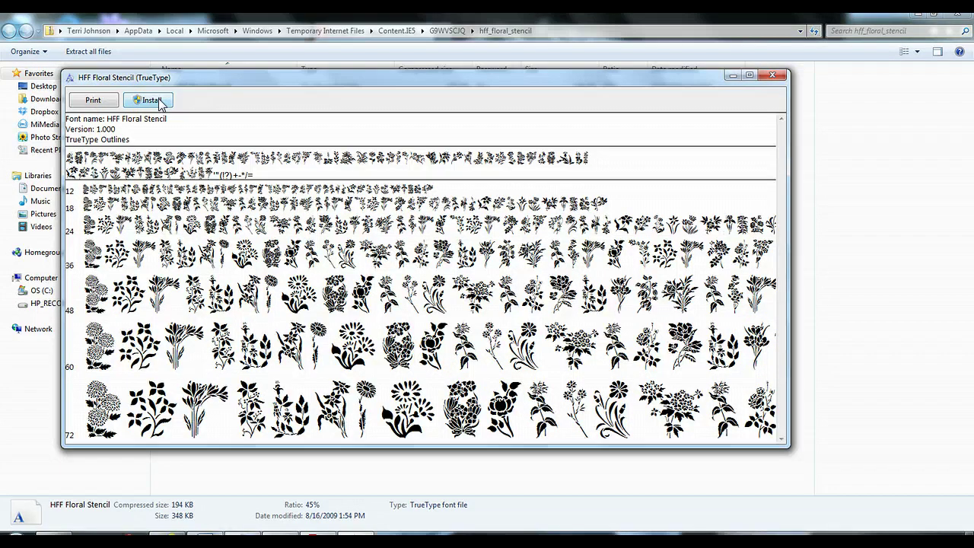
click(150, 101)
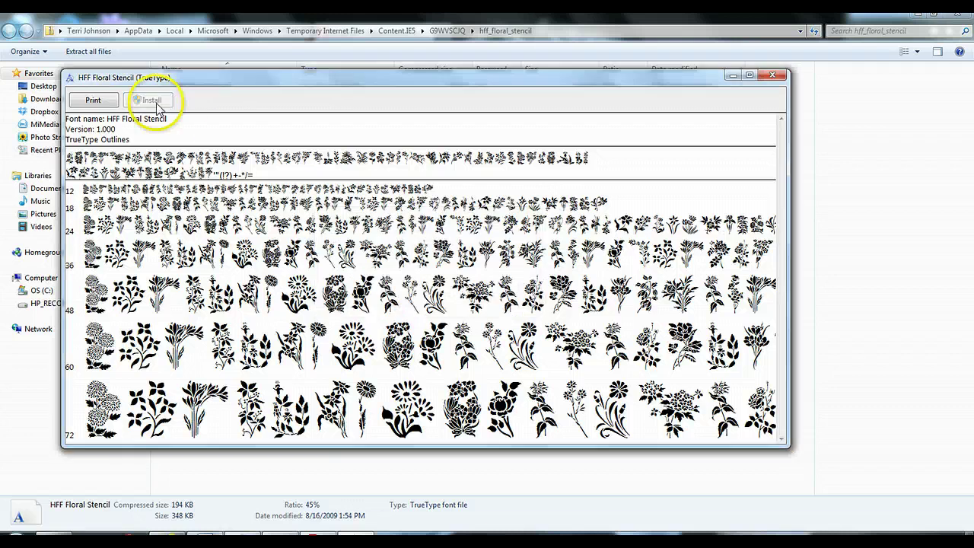
click(773, 76)
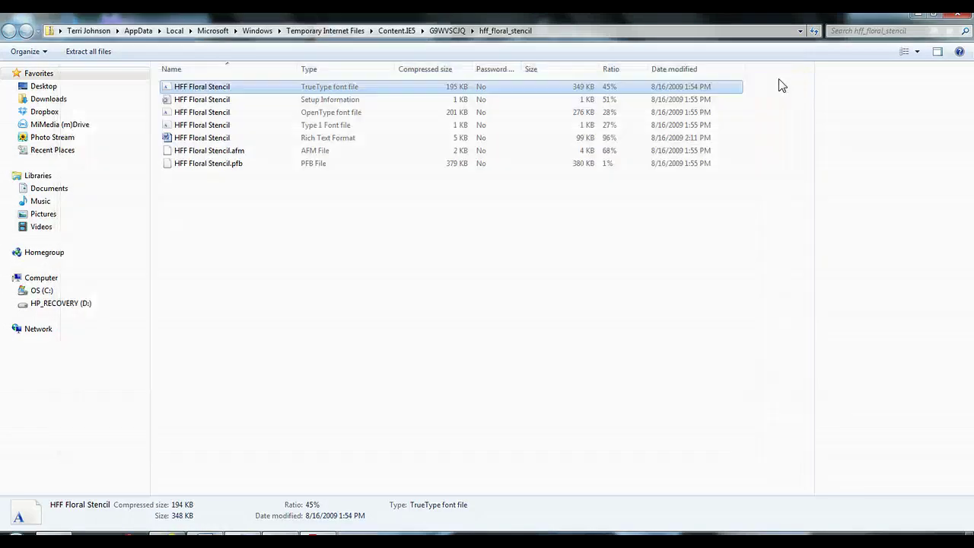
- Preview the HFF Floral Stencil OpenType file's glyphs, then close the viewer
click(201, 113)
double_click(202, 115)
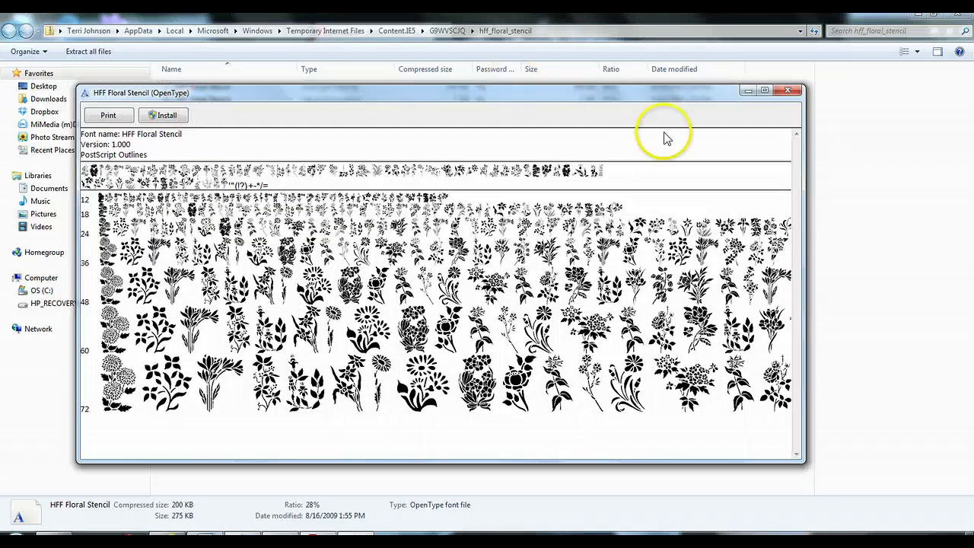
click(795, 95)
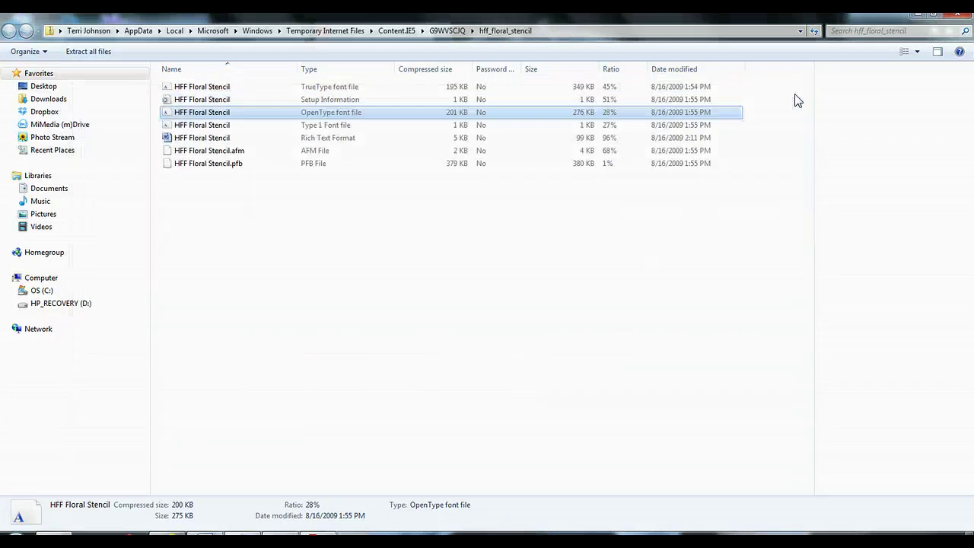
- Open the HFF Floral Stencil Rich Text character set in Word and scroll its table
double_click(210, 140)
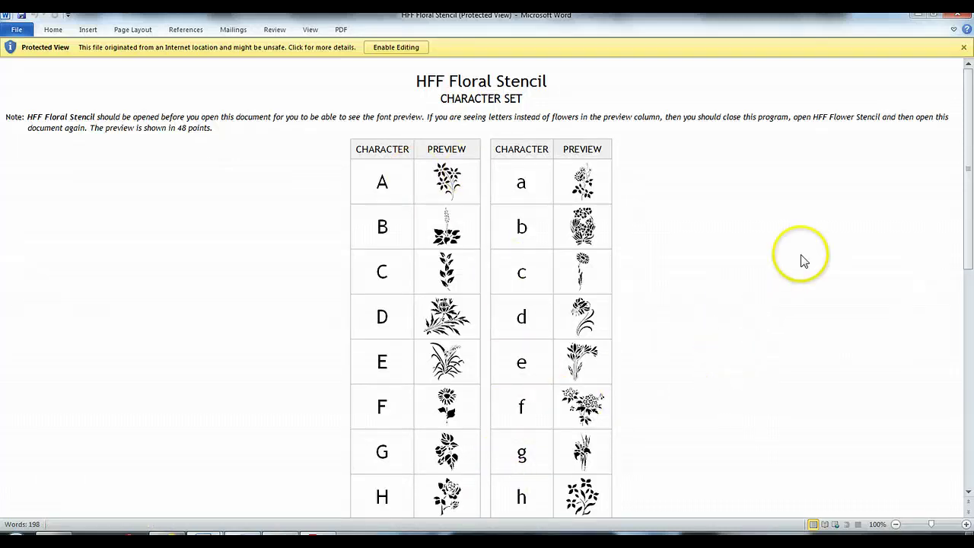
drag(964, 70, 970, 42)
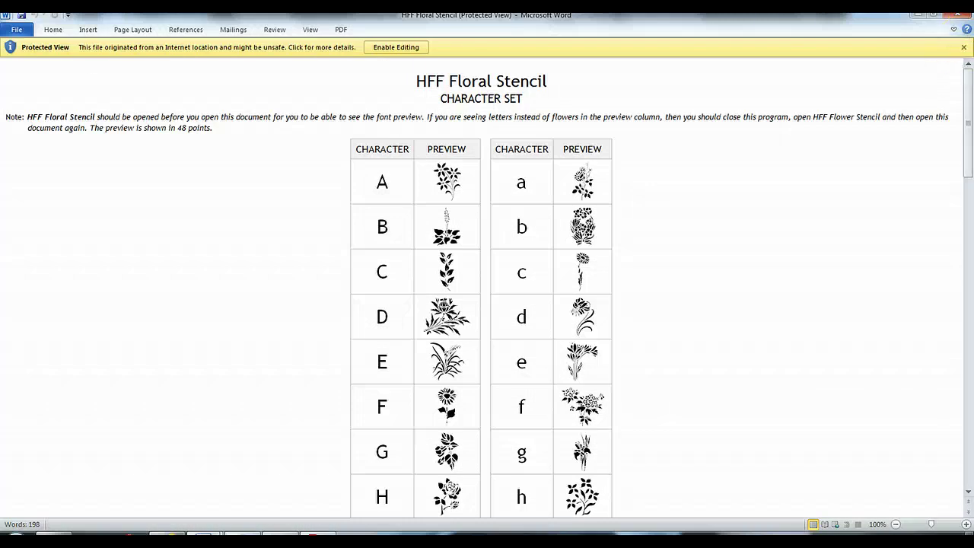
- Save an editable RTF copy named 'HFF Floral Stencil' in Documents\Font instructions
click(16, 31)
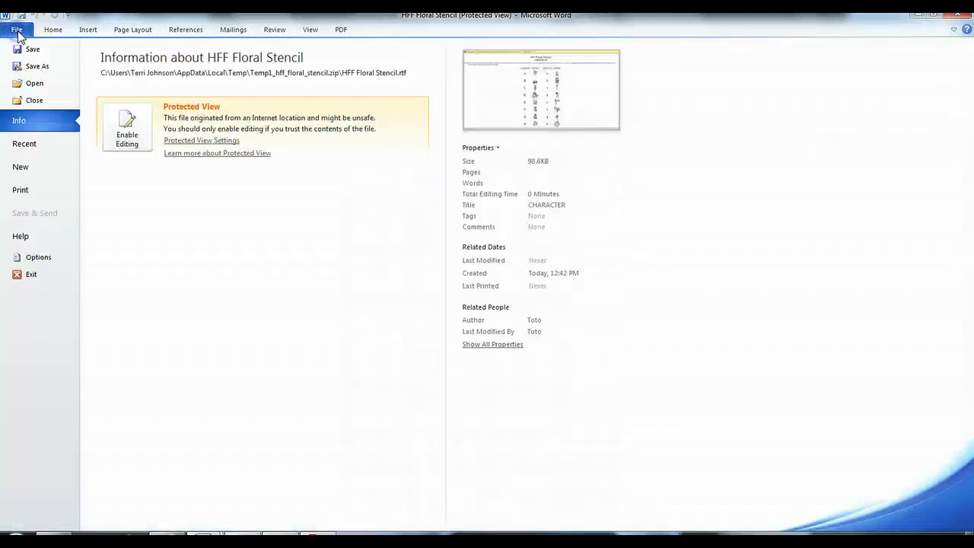
click(35, 67)
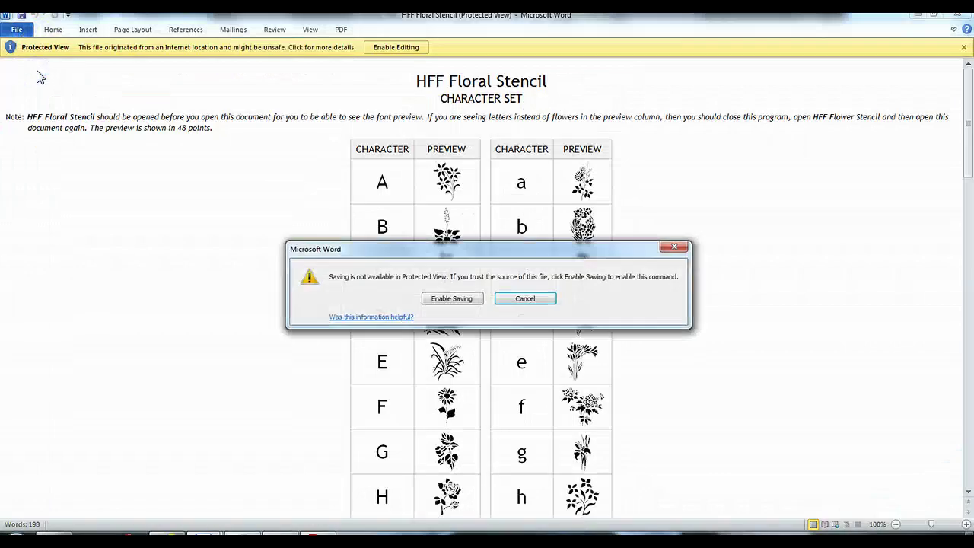
click(451, 298)
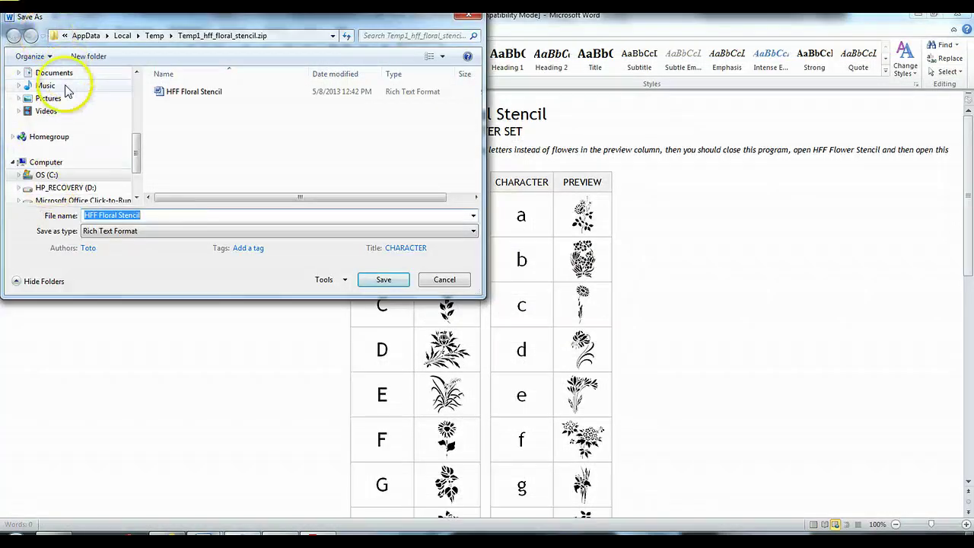
click(52, 72)
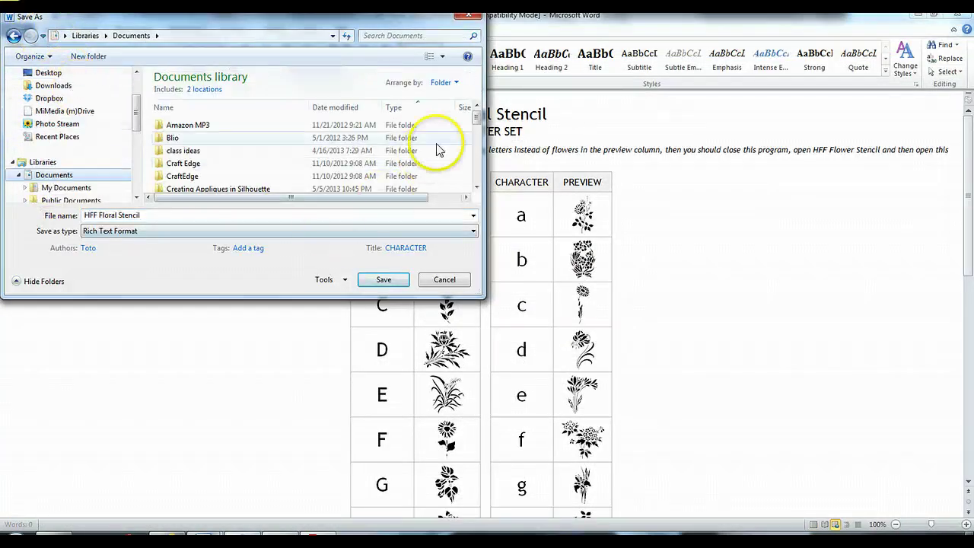
drag(474, 114, 481, 137)
double_click(199, 165)
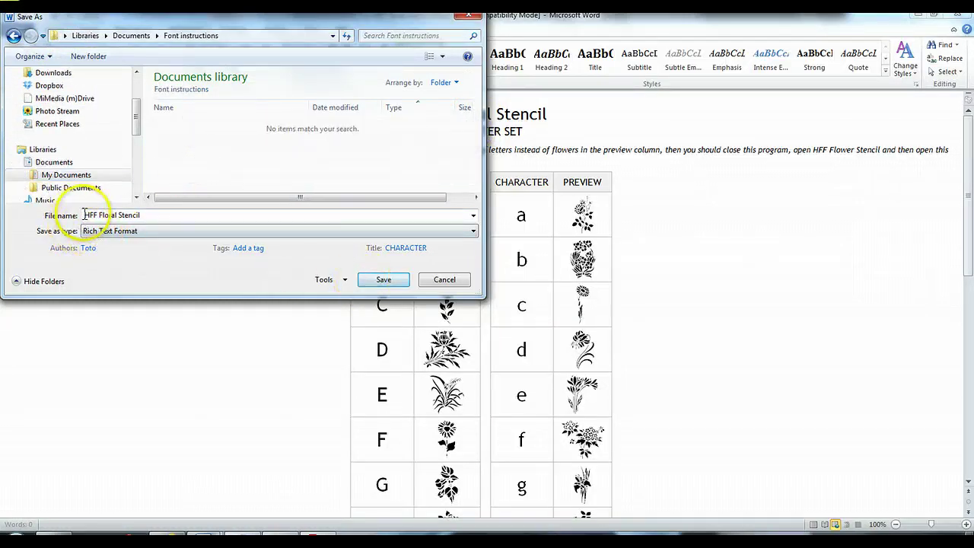
click(394, 285)
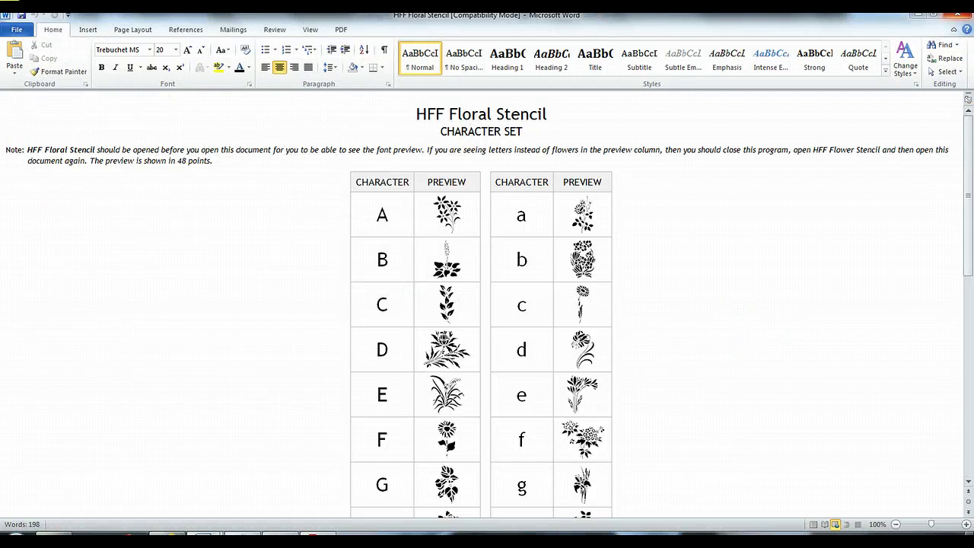
- Close the character set document, keep the other Word document open, and minimize Word
click(956, 16)
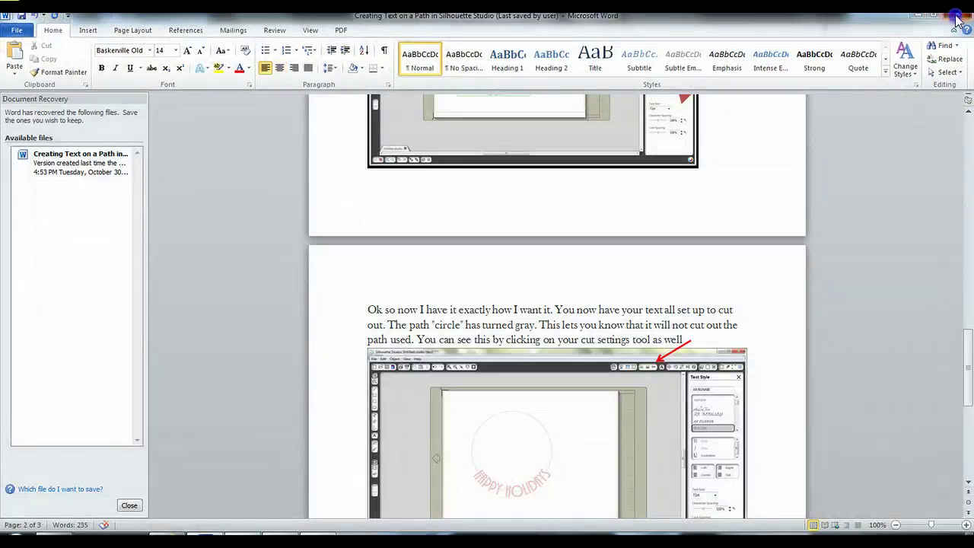
click(957, 17)
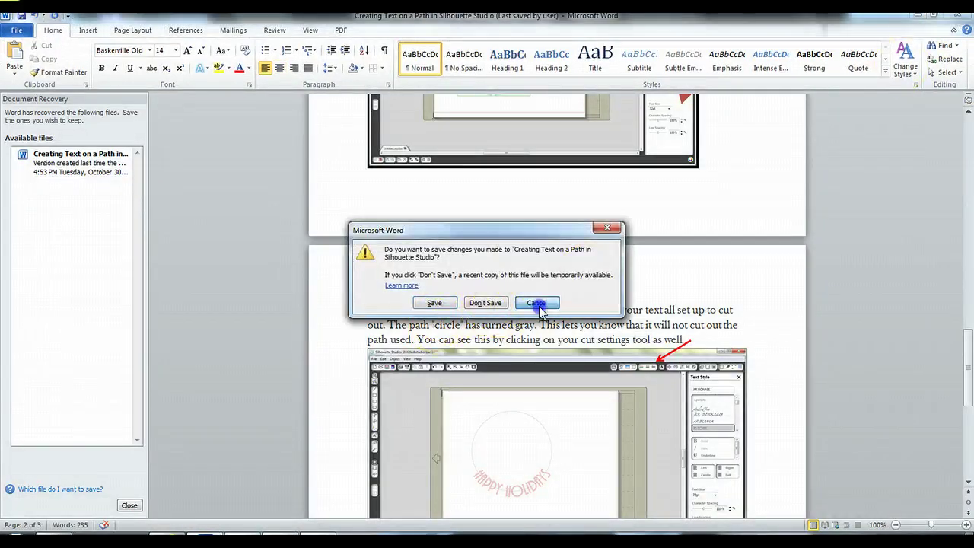
click(536, 302)
click(919, 15)
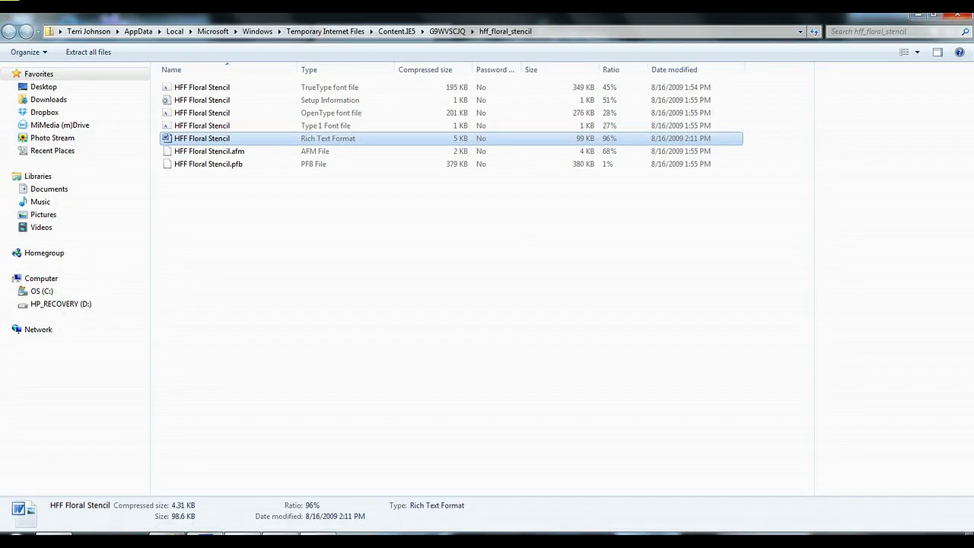
- Minimize the Explorer font folder and return to the blank Silhouette Studio mat
click(919, 14)
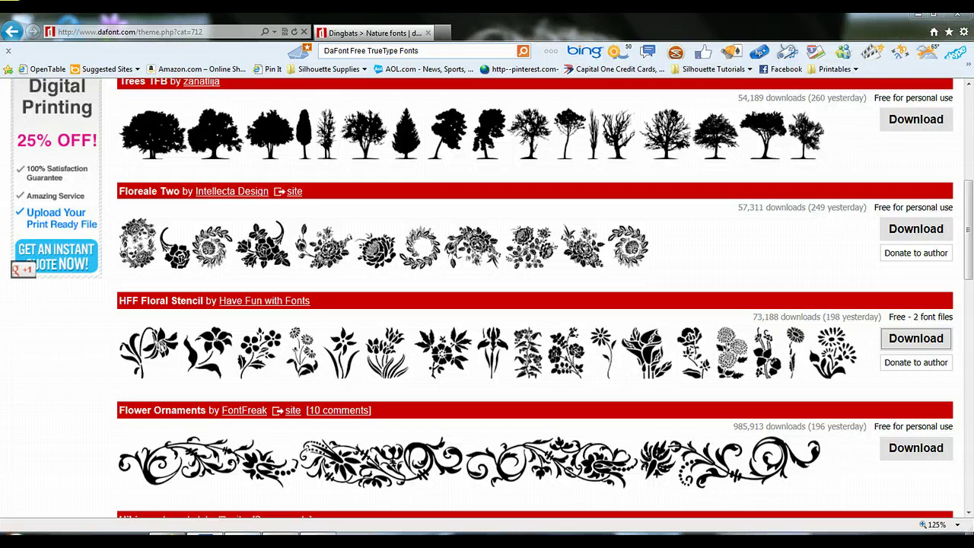
mouse_move(280, 536)
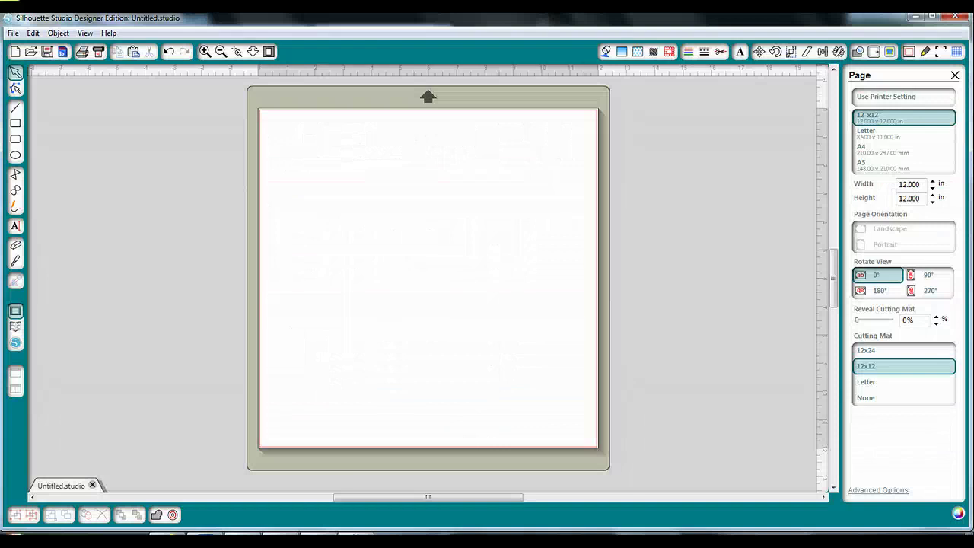
- Set the Text Style font to hff Floral Stencil
click(15, 226)
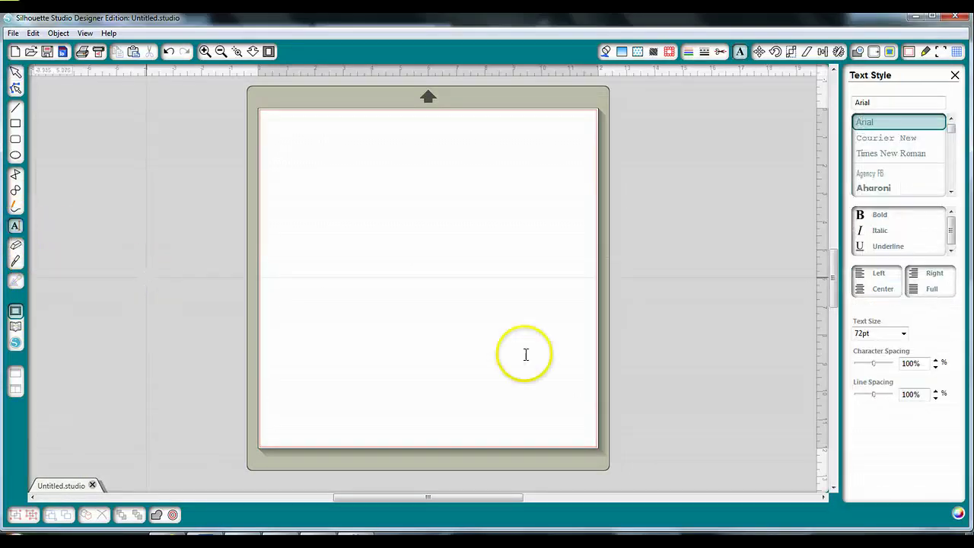
click(900, 104)
click(766, 108)
text(h)
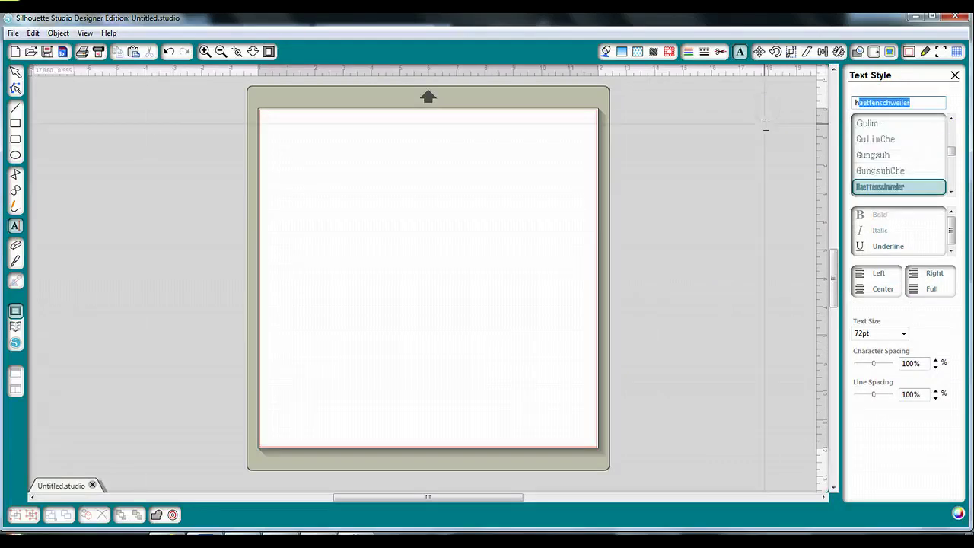
text(h)
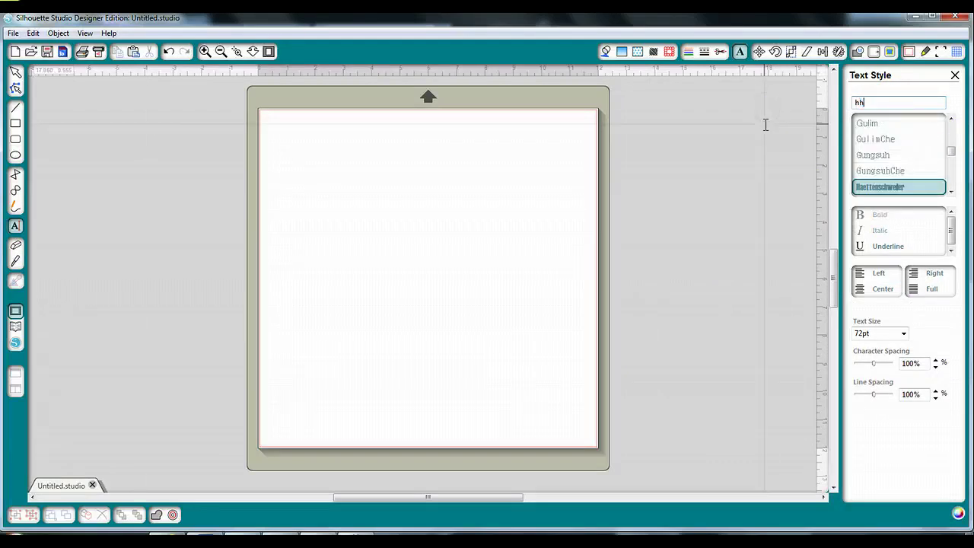
text(ffFloral Stencil)
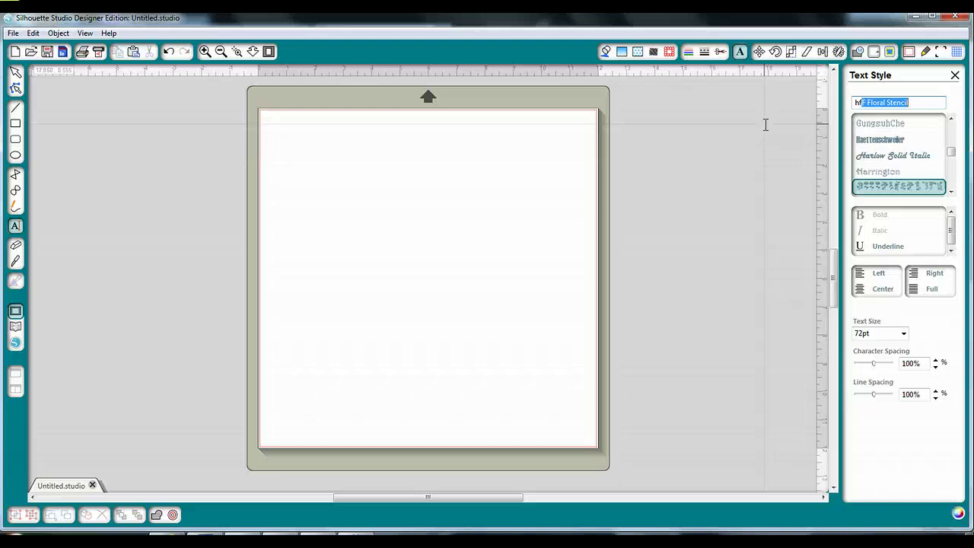
click(925, 104)
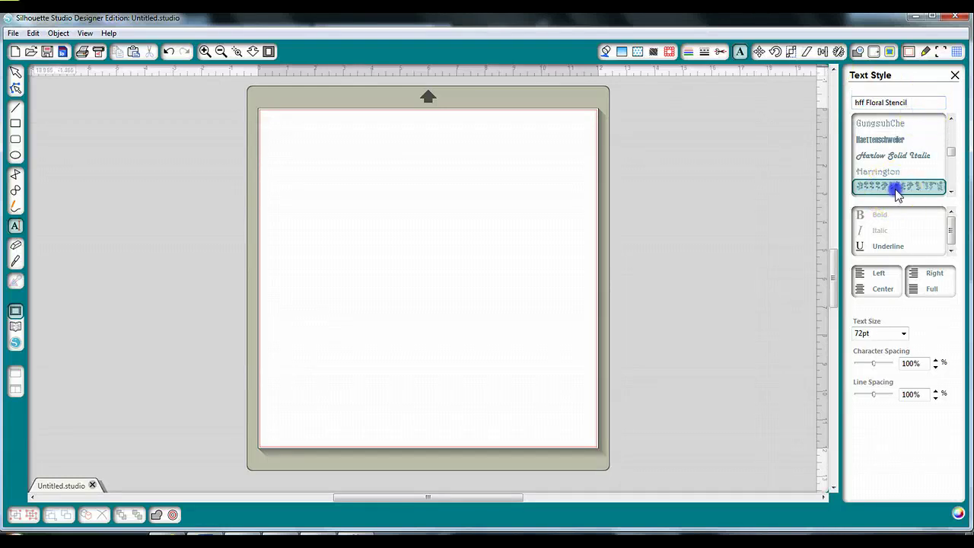
- Type the letter 'a' near the top of the mat as a first flower glyph
click(360, 187)
click(517, 204)
text(a)
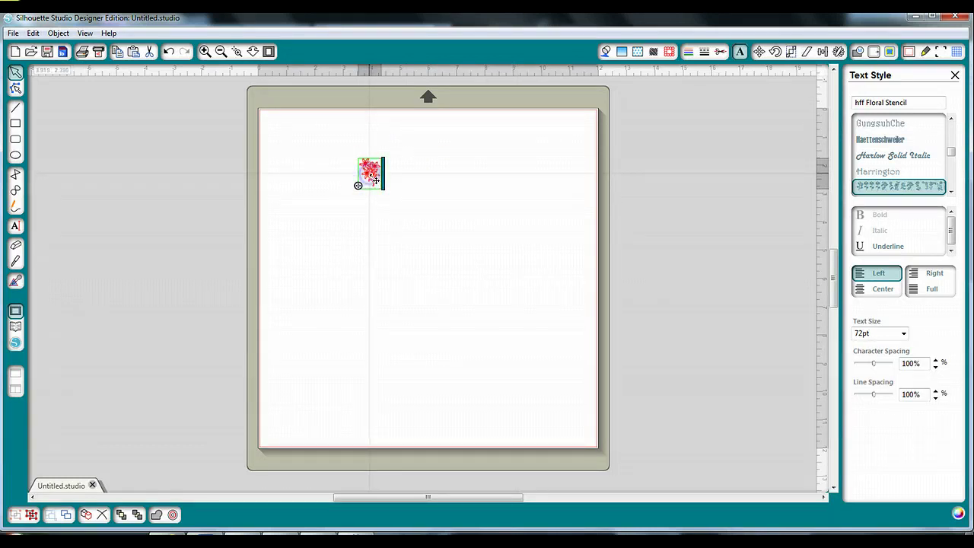
- Resize the flower glyph to about 5.985 in wide and position it at the mat's top right
click(414, 181)
click(374, 178)
double_click(374, 179)
click(396, 188)
click(376, 189)
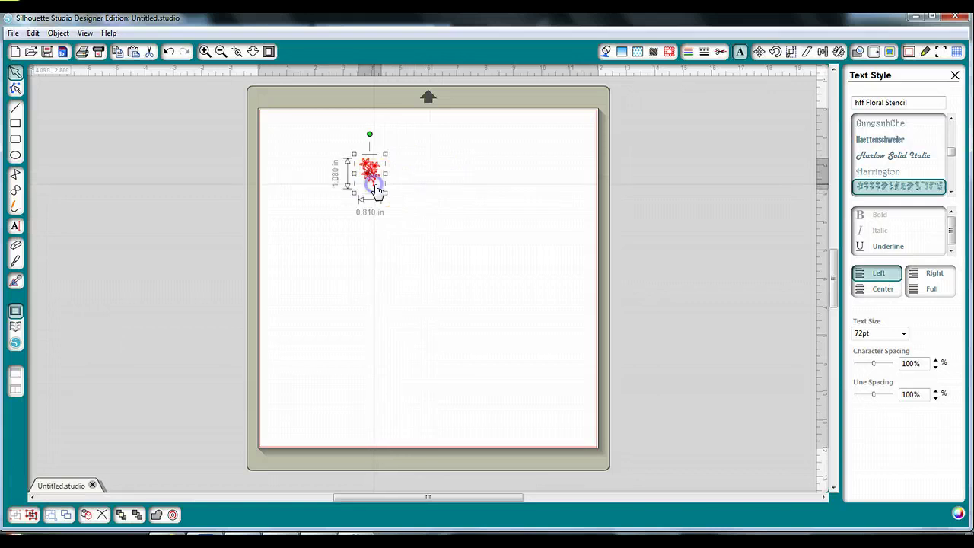
click(354, 195)
click(367, 175)
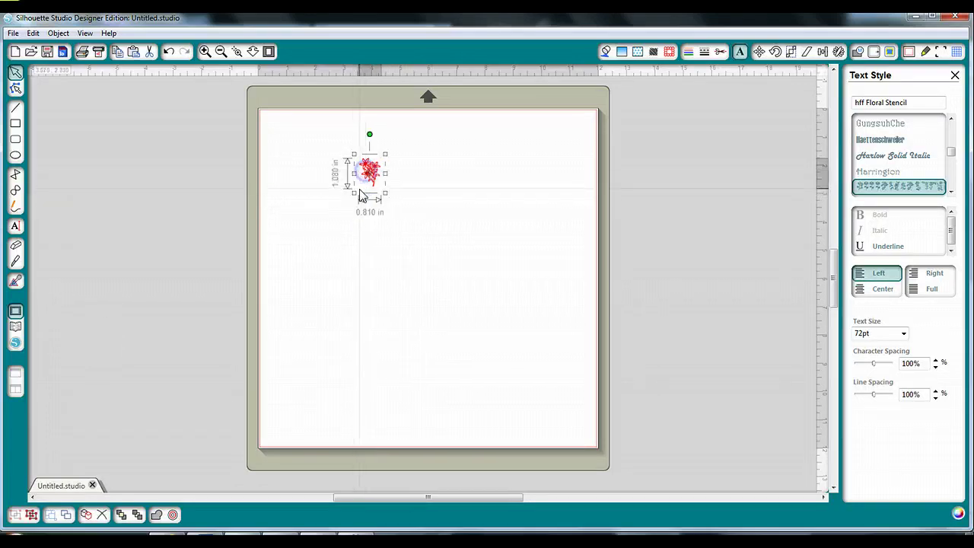
drag(354, 195, 179, 424)
drag(289, 275, 529, 229)
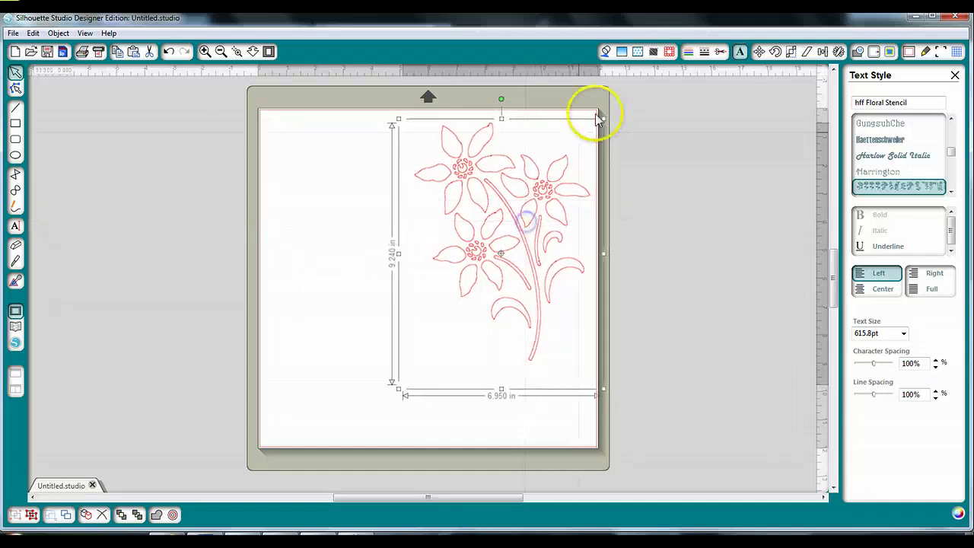
drag(605, 120, 567, 154)
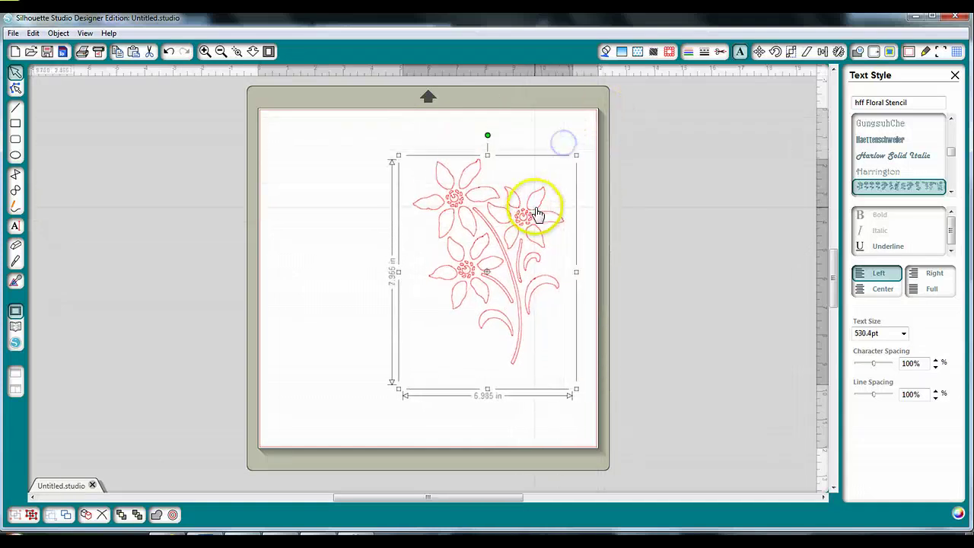
drag(531, 217, 543, 179)
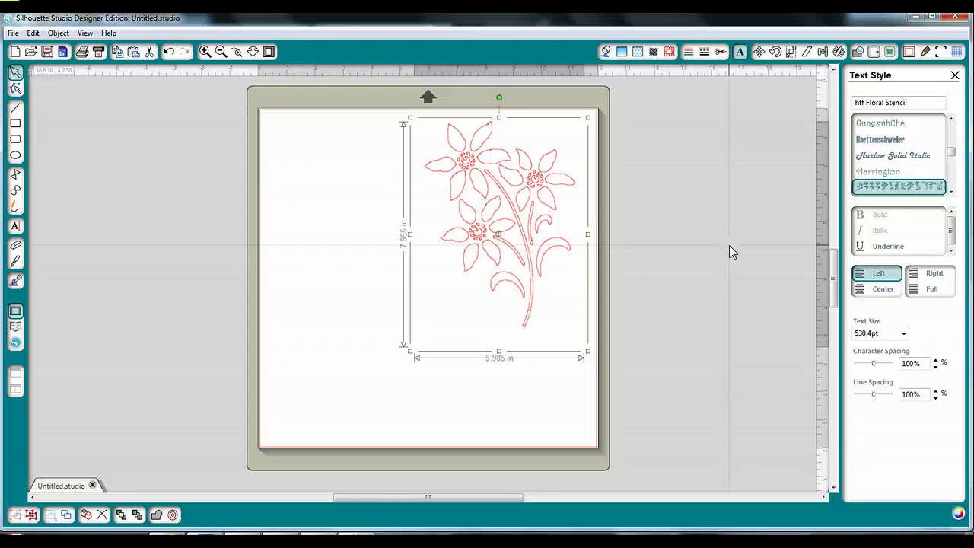
- Apply the Cut style to the flower glyph and close the Cut Style panel
click(720, 53)
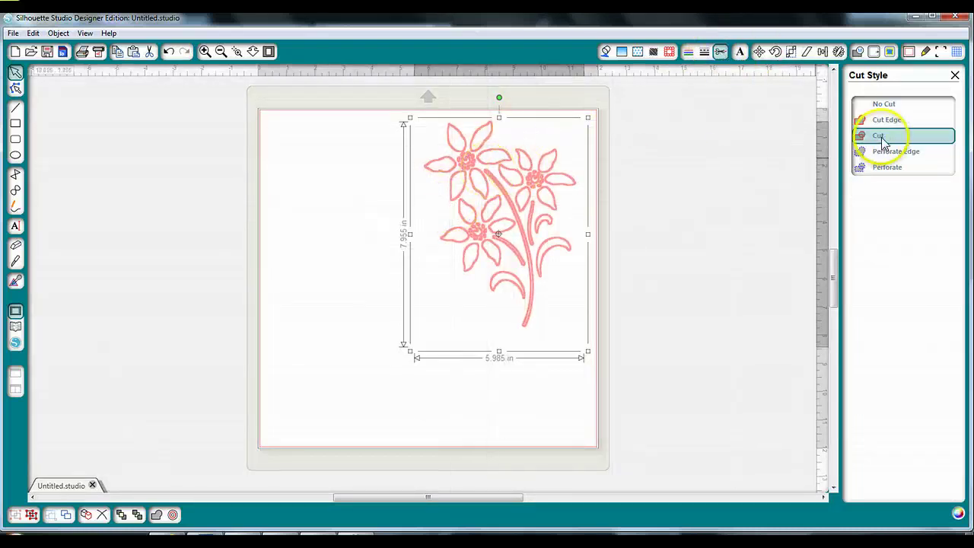
click(955, 75)
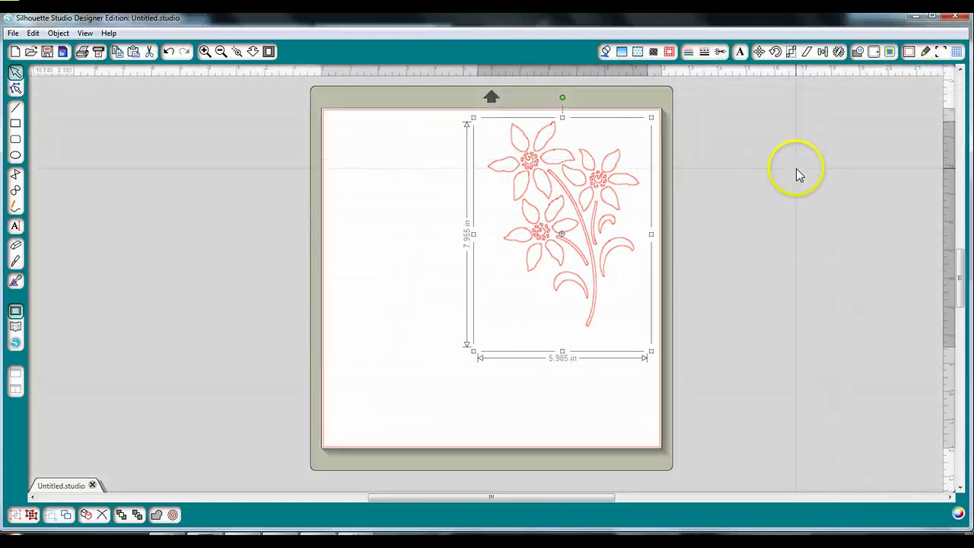
- Type a second 'a' flower glyph on the left side of the mat
click(15, 229)
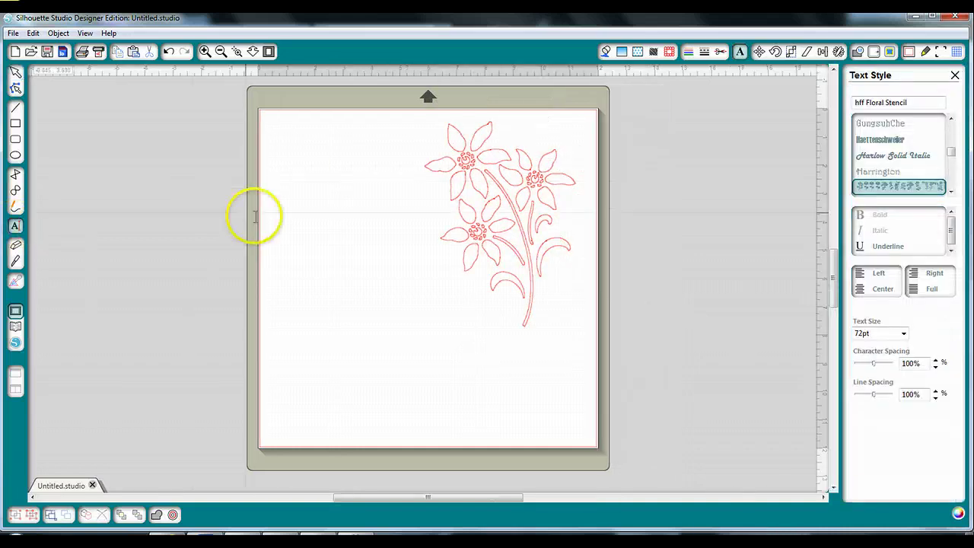
click(315, 246)
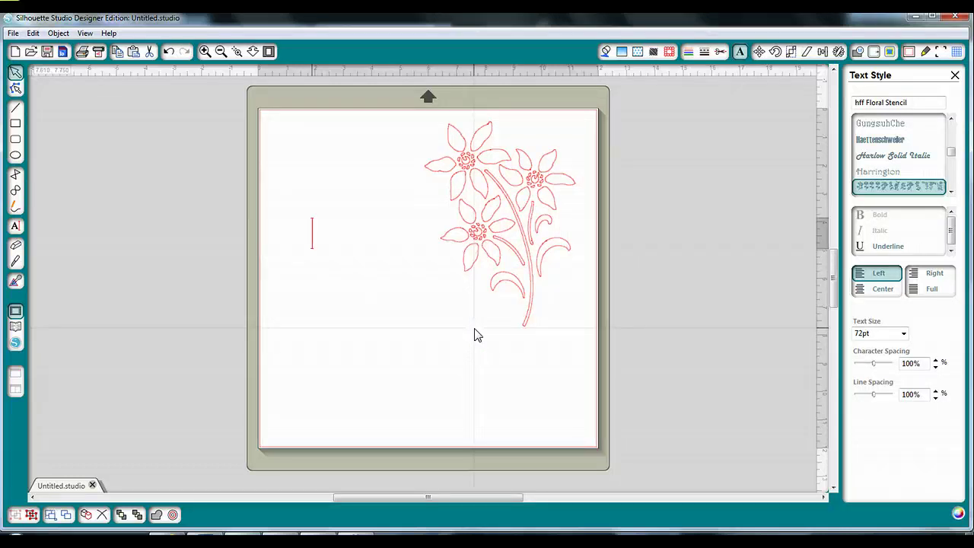
text(a)
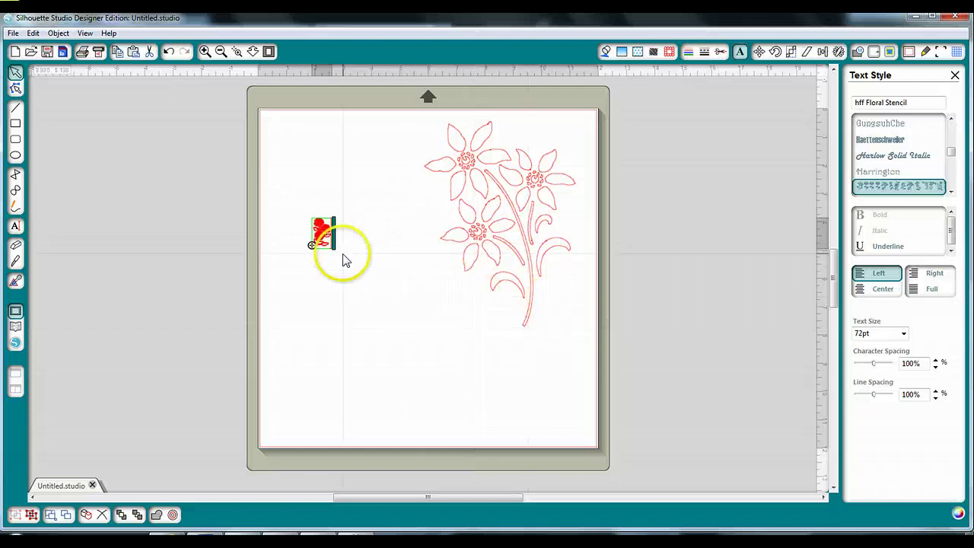
- Enlarge the second glyph to about 552.6pt, 5.395 in wide, filling the mat's left half
click(337, 201)
click(322, 233)
drag(310, 260, 179, 461)
drag(287, 307, 363, 213)
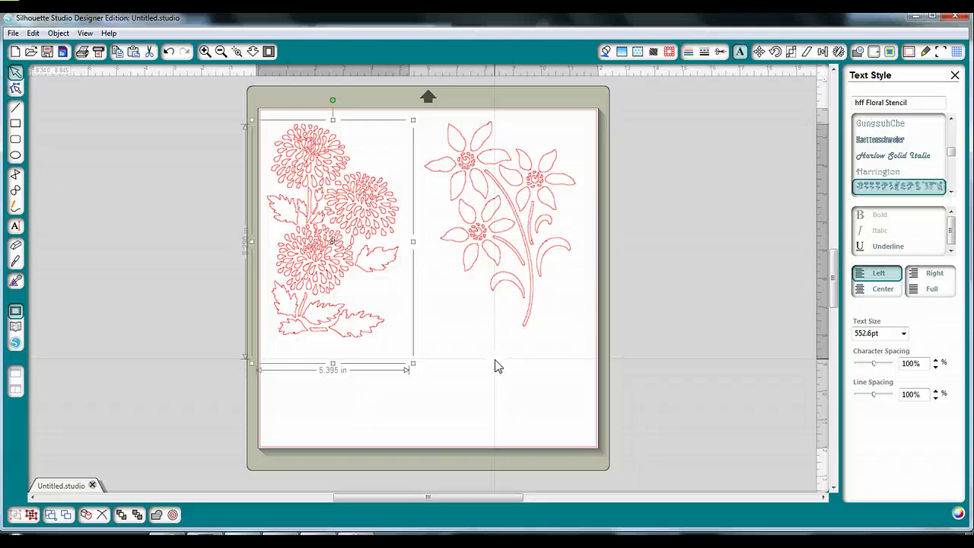
- Browse the Text Style font list, then open C:\Windows in Windows Explorer
click(494, 378)
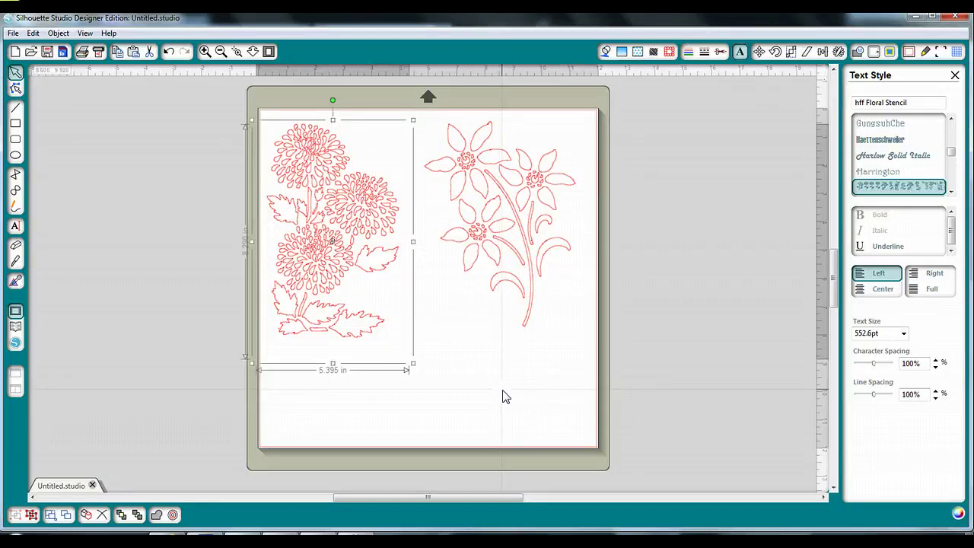
click(506, 402)
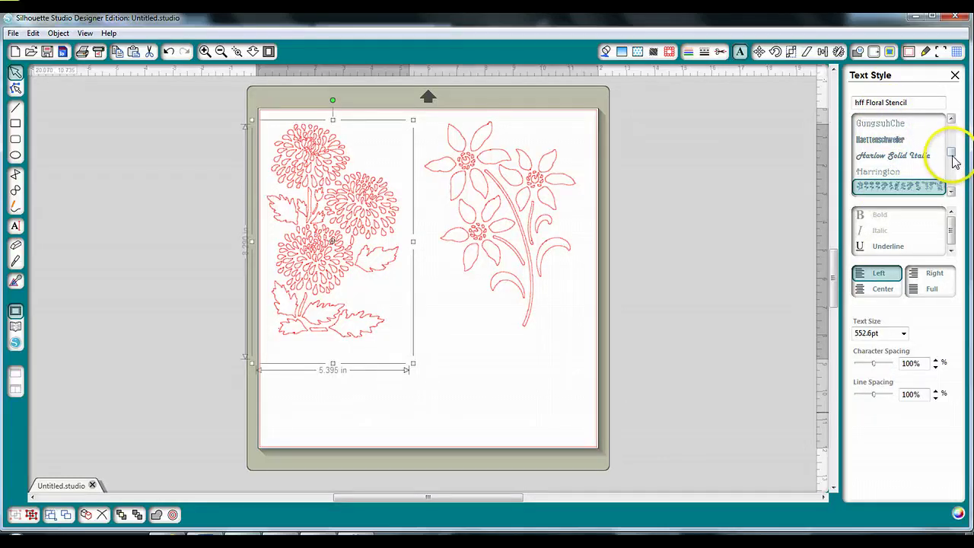
drag(951, 154, 952, 183)
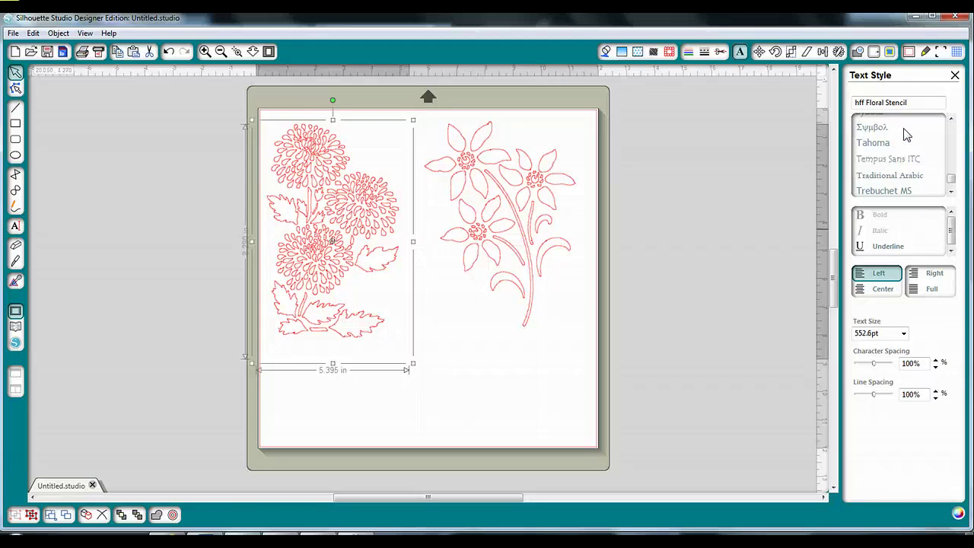
click(678, 188)
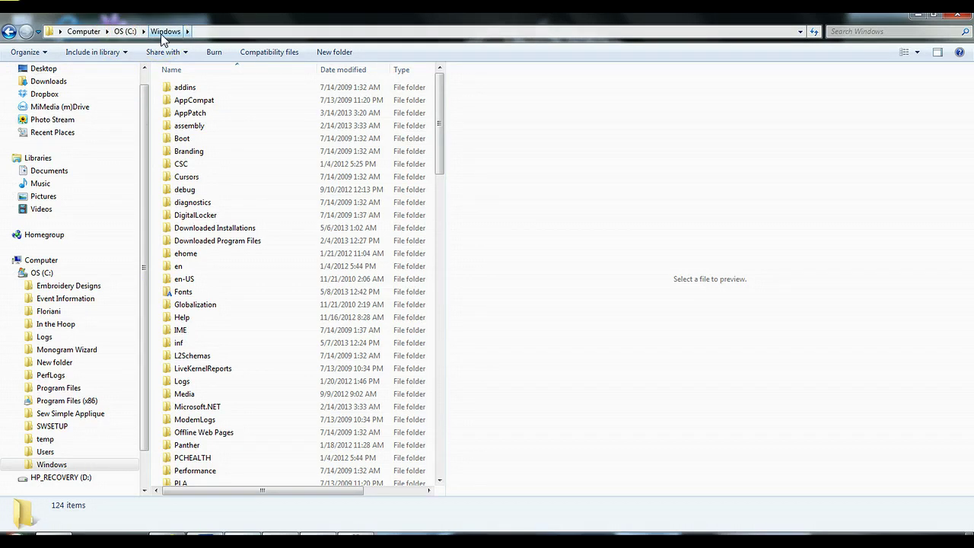
- Open the Fonts folder in C:\Windows and scroll through its 324 installed font previews
click(188, 300)
double_click(188, 300)
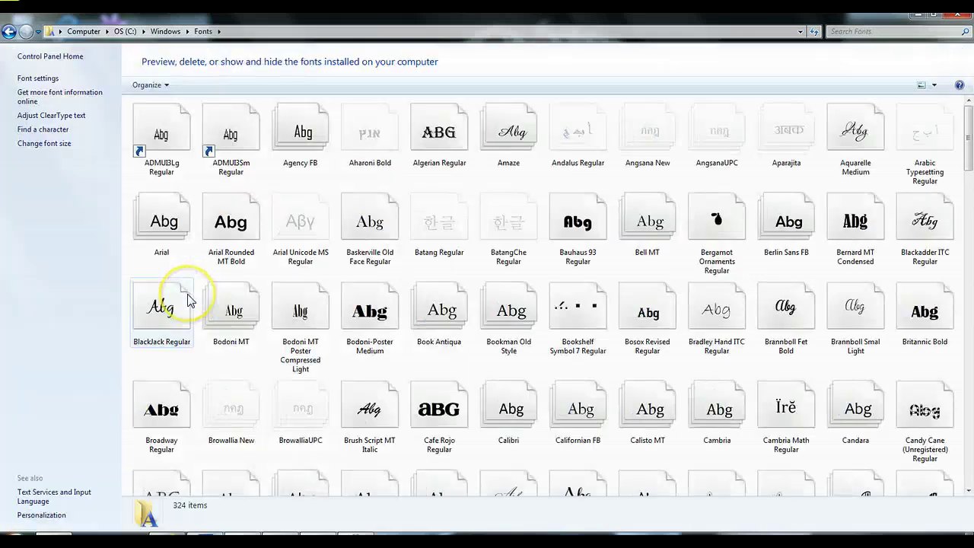
scroll(815, 211, down, 10)
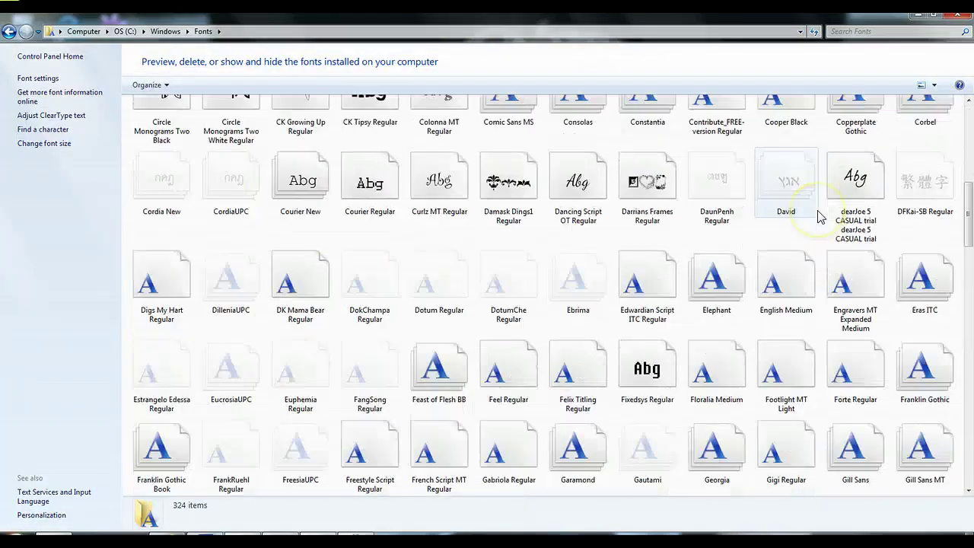
scroll(818, 216, down, 5)
scroll(819, 217, down, 5)
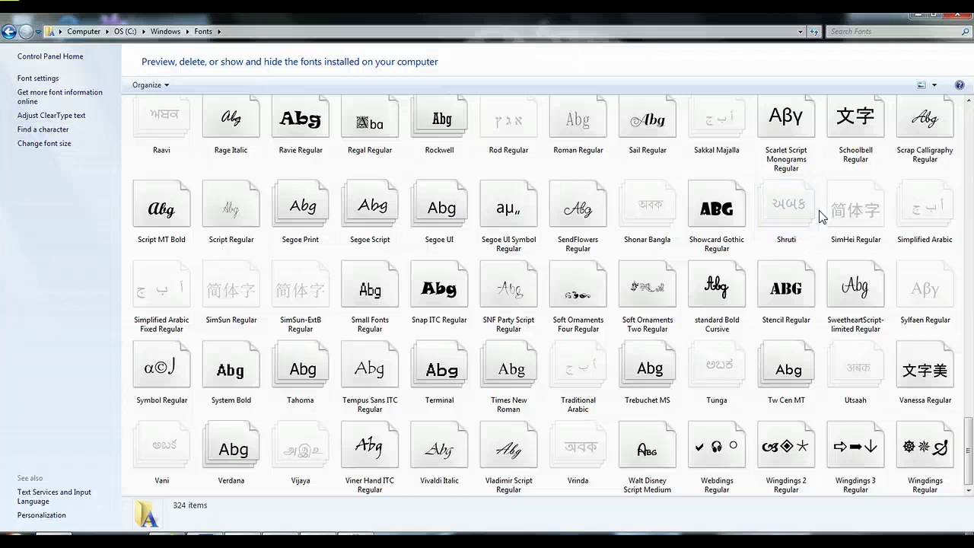
scroll(489, 359, up, 5)
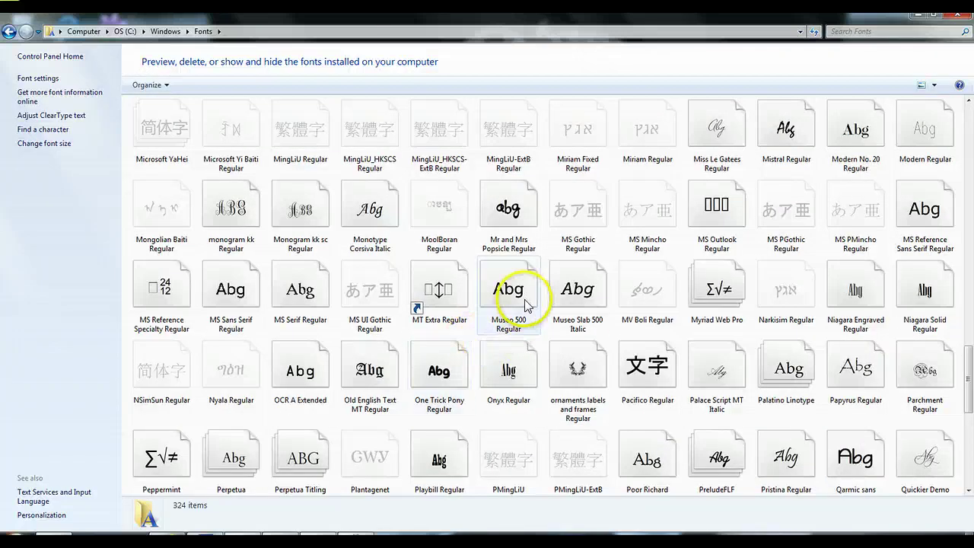
scroll(523, 304, up, 5)
scroll(525, 308, up, 5)
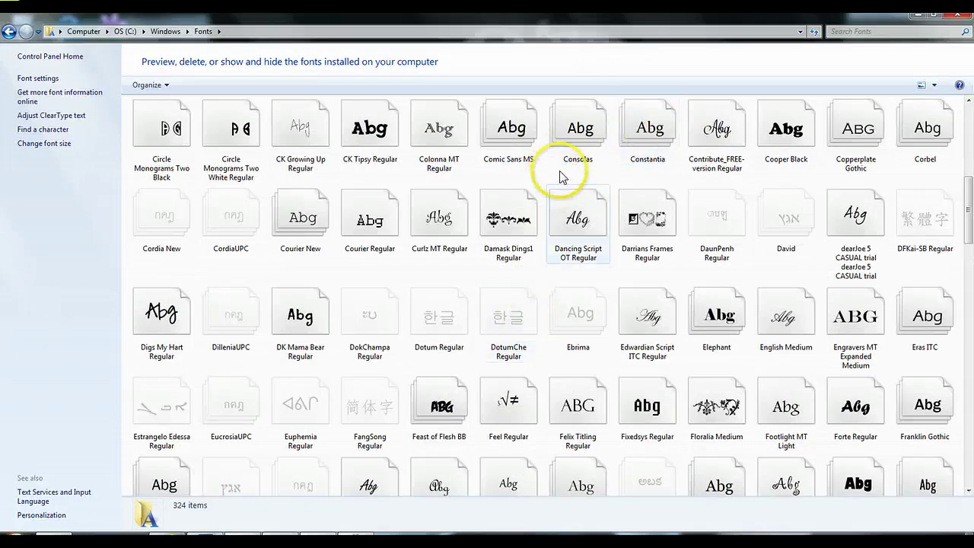
scroll(759, 193, up, 5)
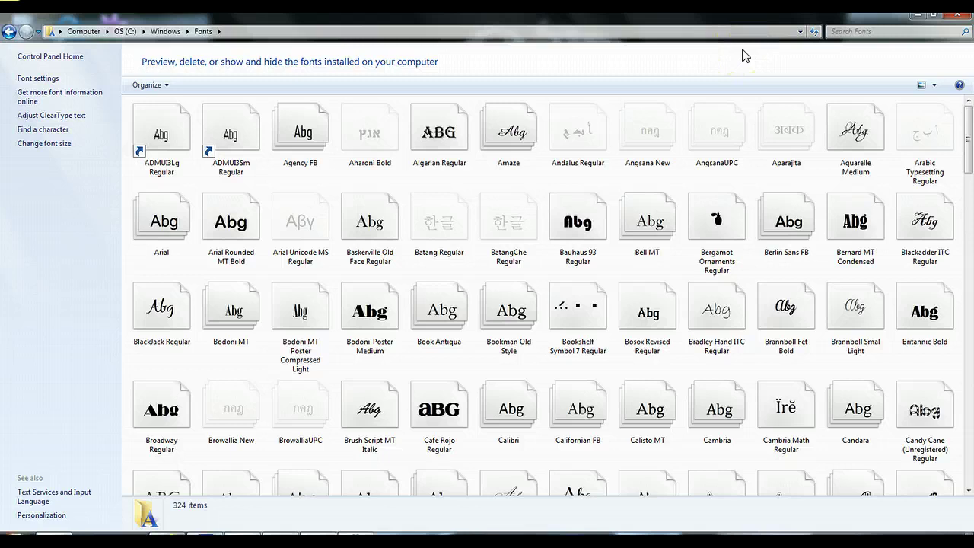
- Go back from the Fonts folder to the C:\Windows listing
click(10, 32)
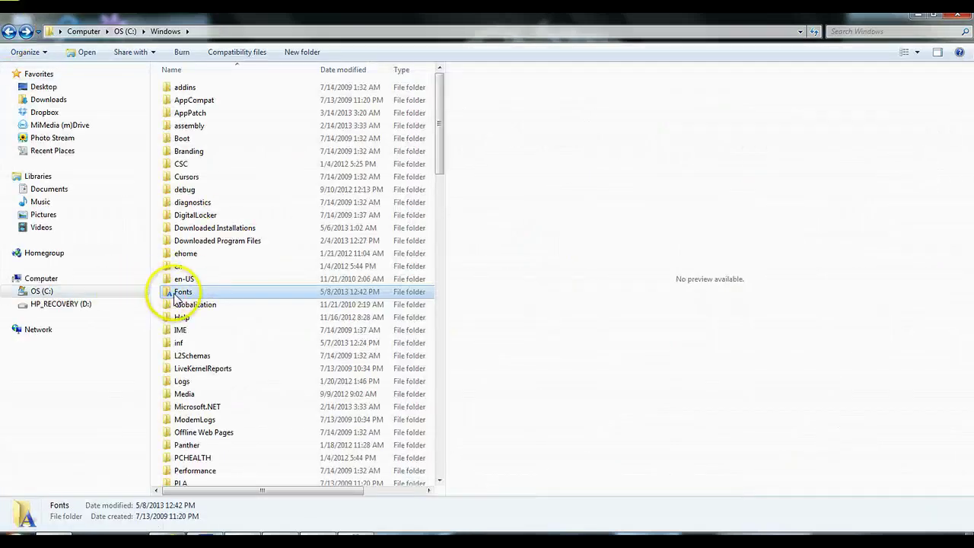